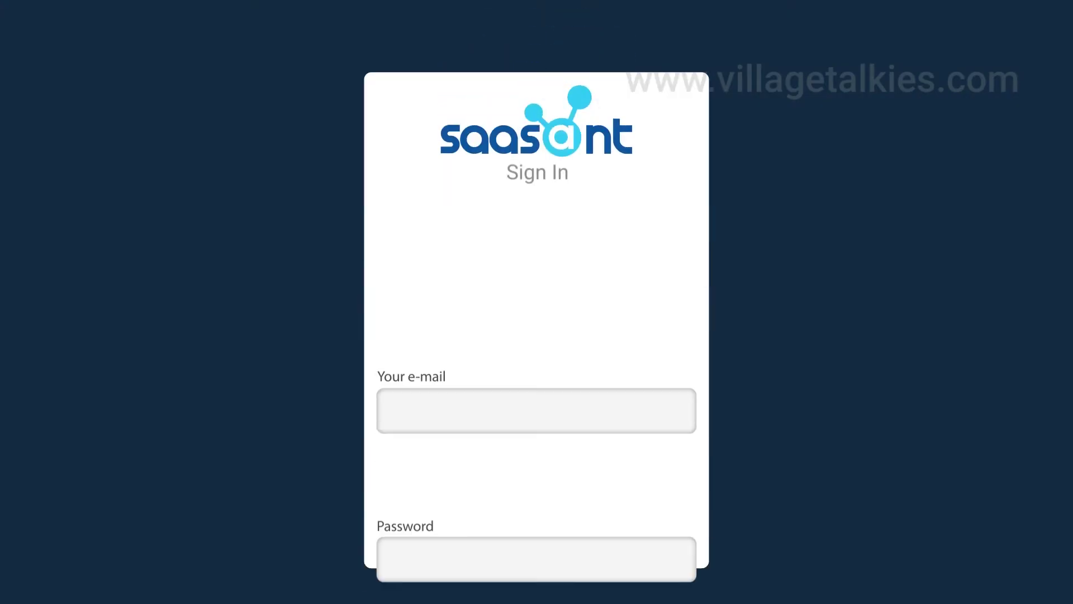
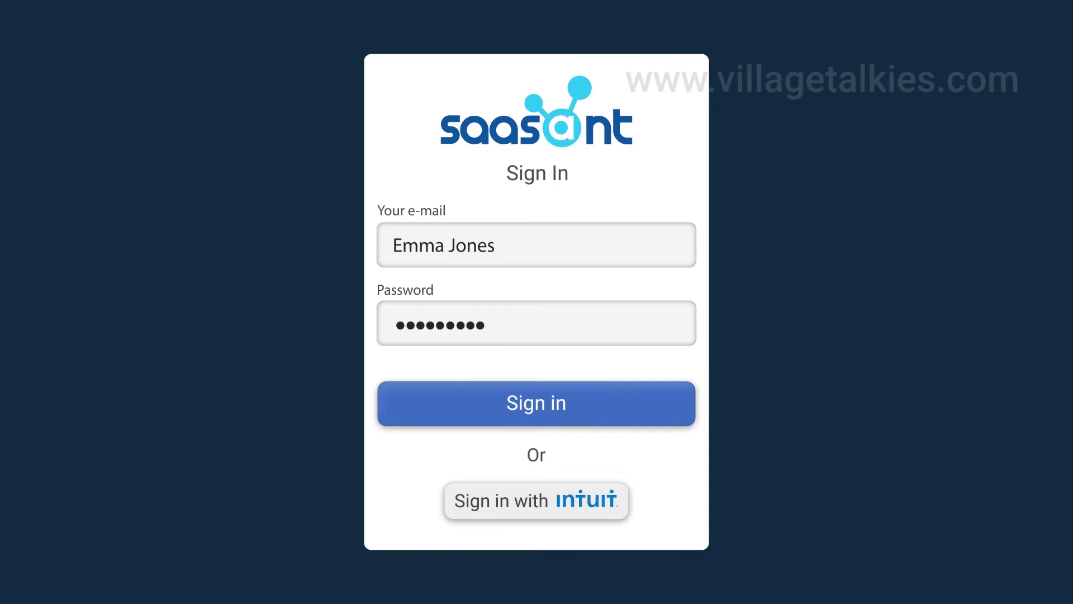
- Sign in, then start a new import of INVOICE.XLSX with Invoice as the QuickBooks entity
text(******)
click(546, 407)
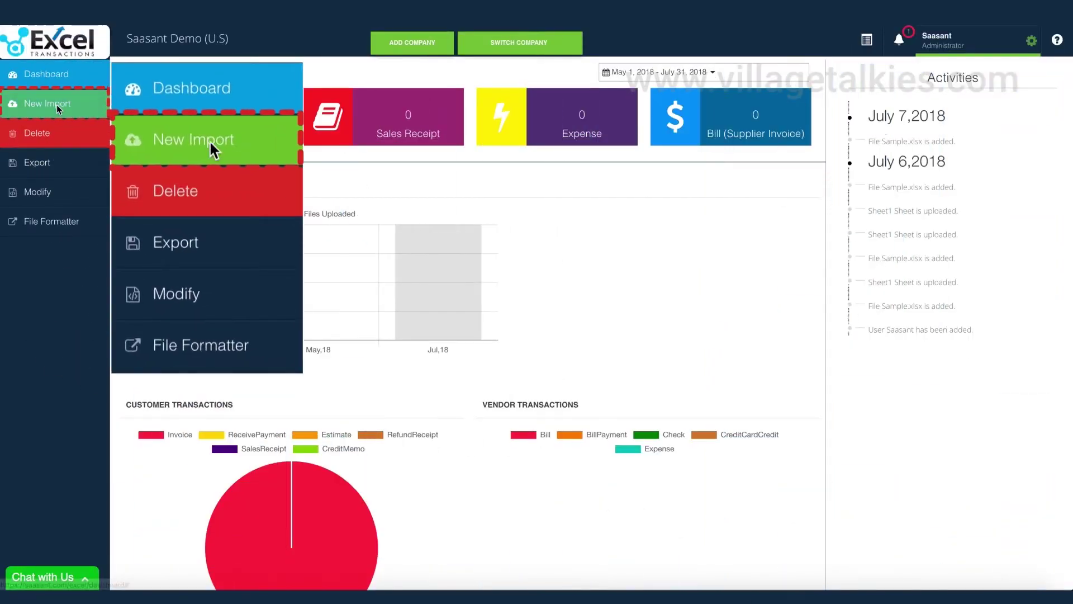
click(56, 105)
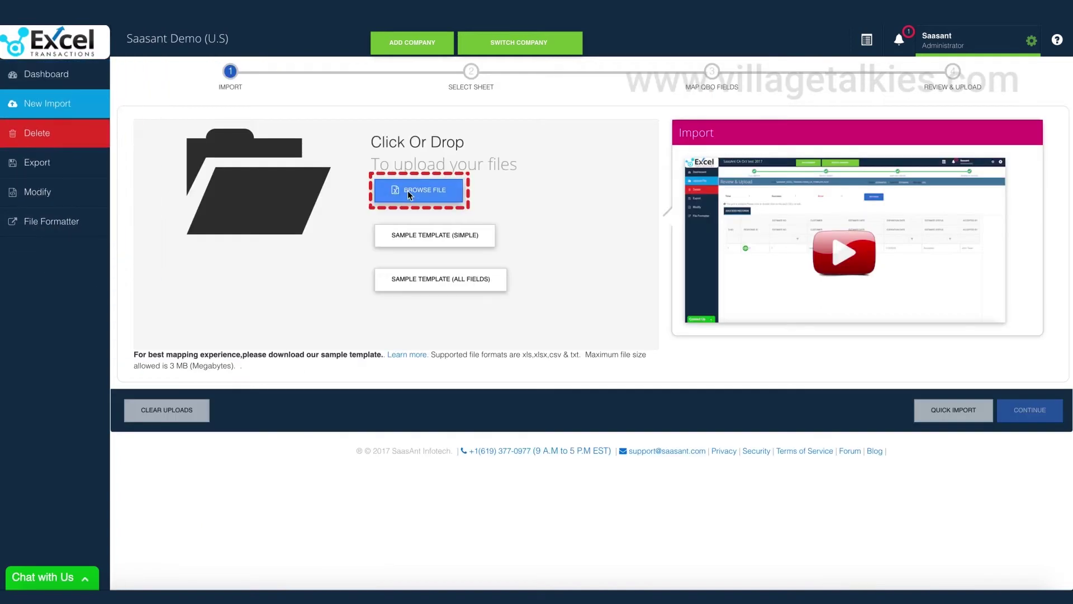
click(708, 230)
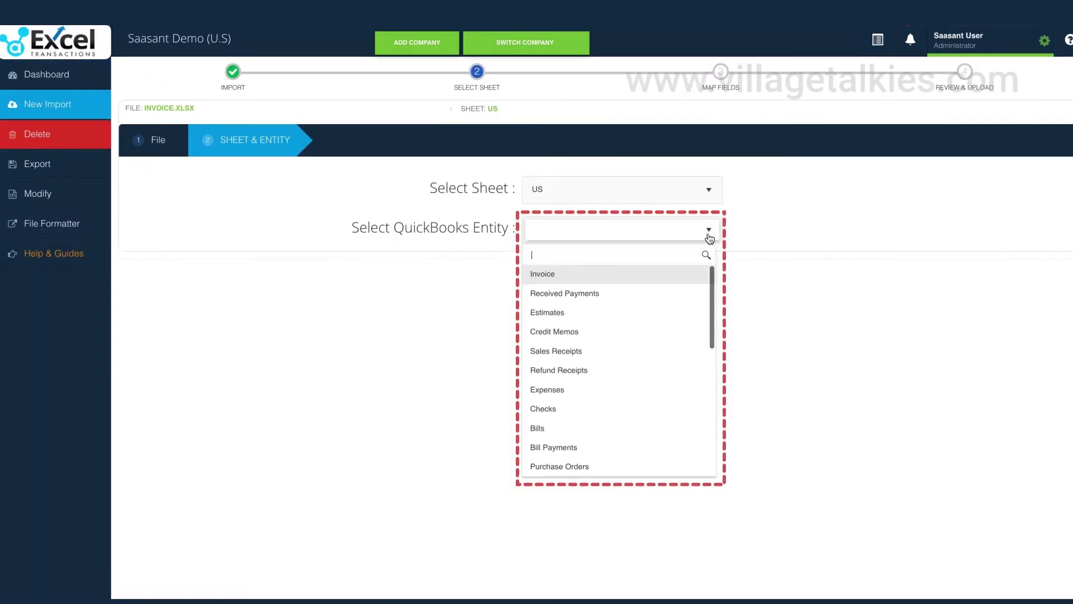
scroll(688, 321, down, 3)
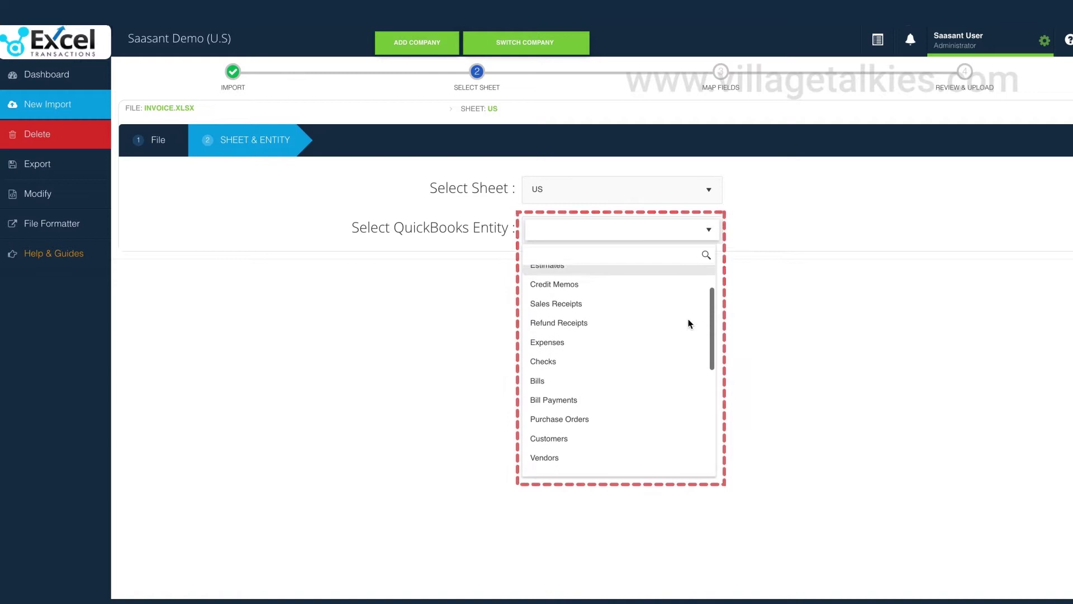
scroll(689, 318, up, 3)
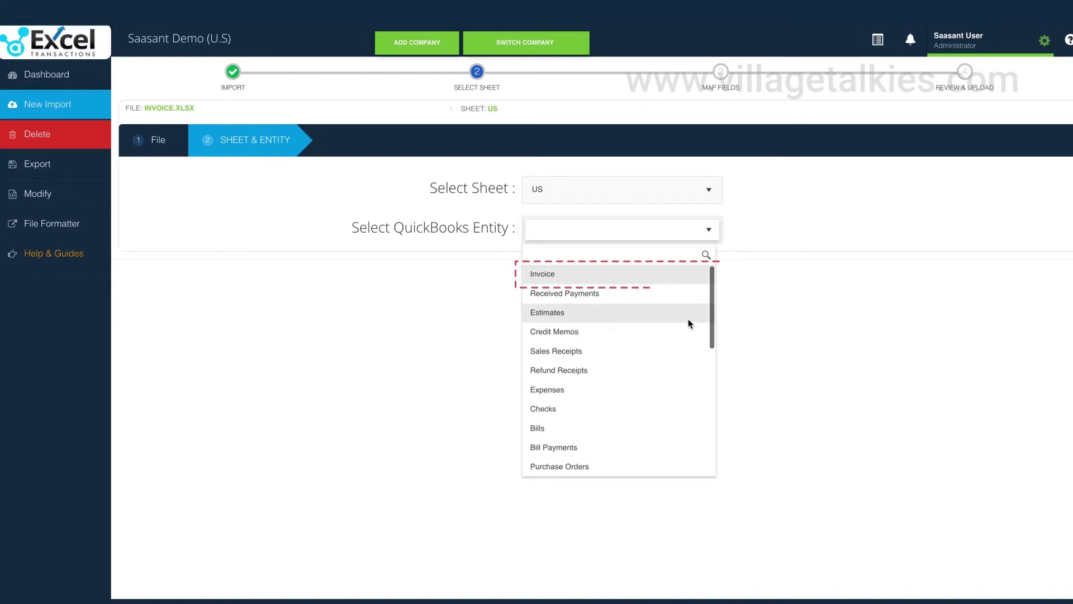
click(620, 273)
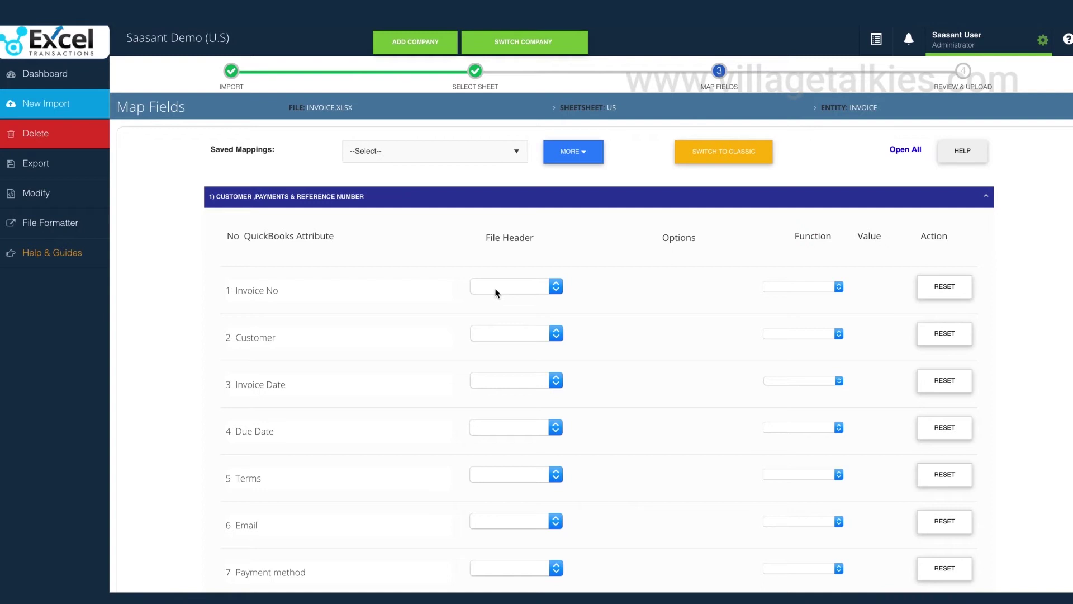
- Pick Order No, Buyer, Sale and Total as file headers for Invoice No, Customer, Product/Service and Amount
click(496, 289)
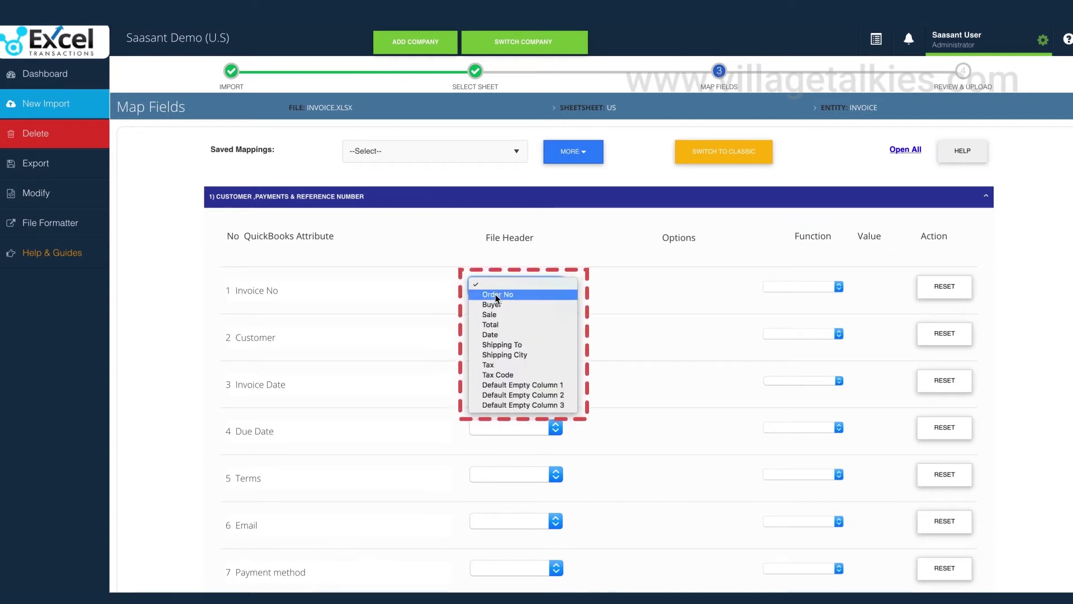
click(496, 294)
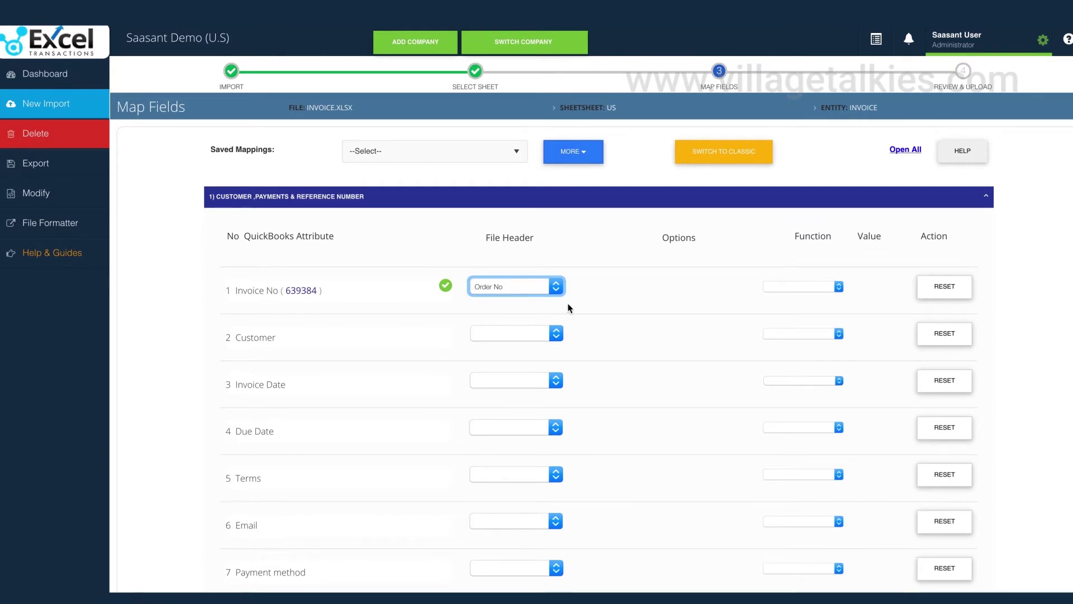
scroll(579, 302, down, 1)
click(500, 292)
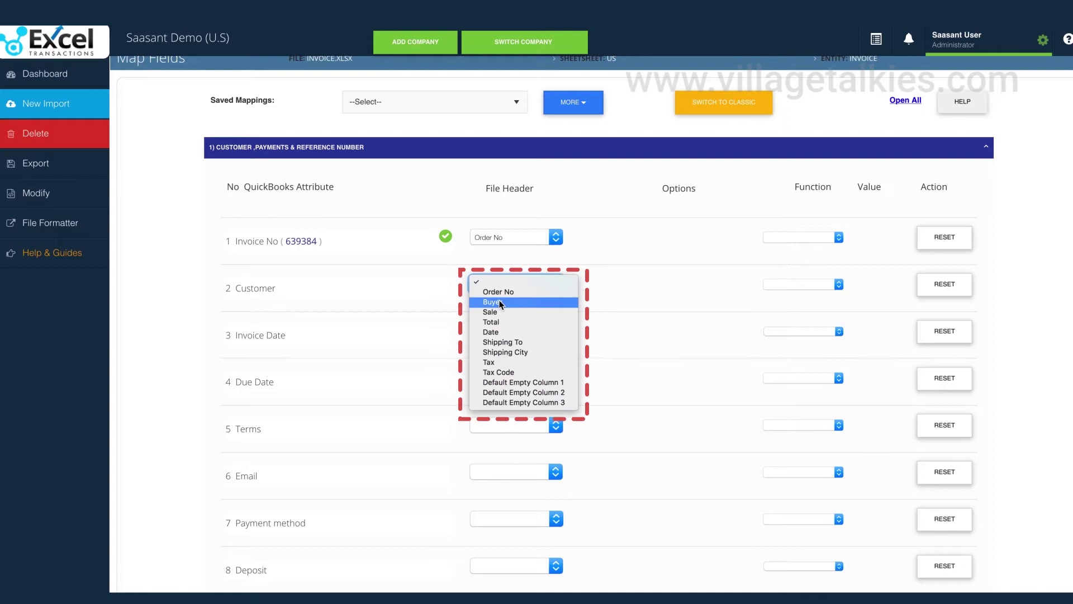
click(499, 302)
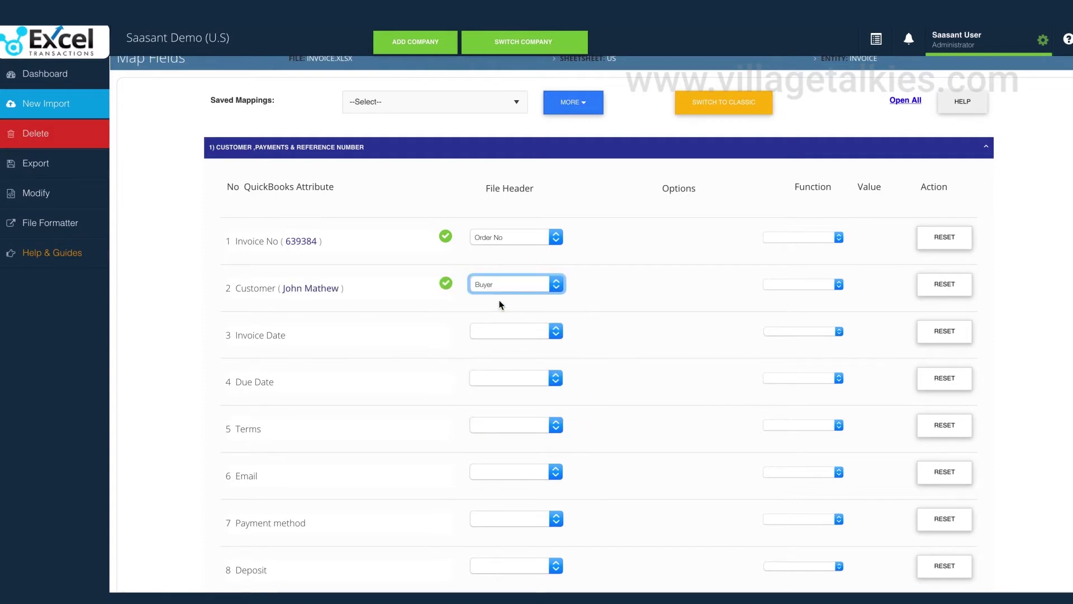
scroll(623, 339, down, 10)
click(492, 333)
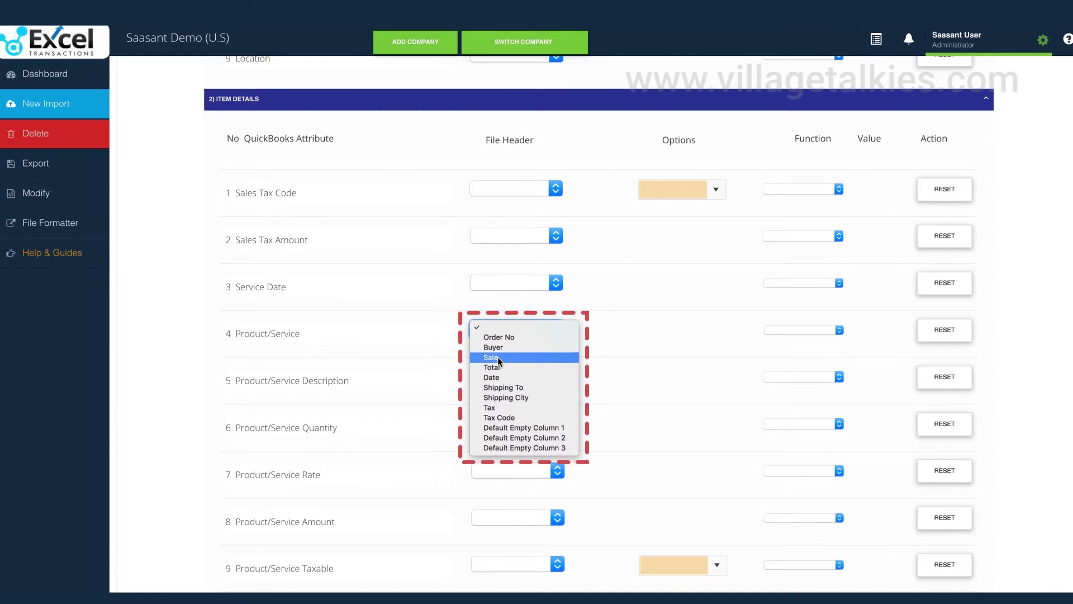
click(498, 358)
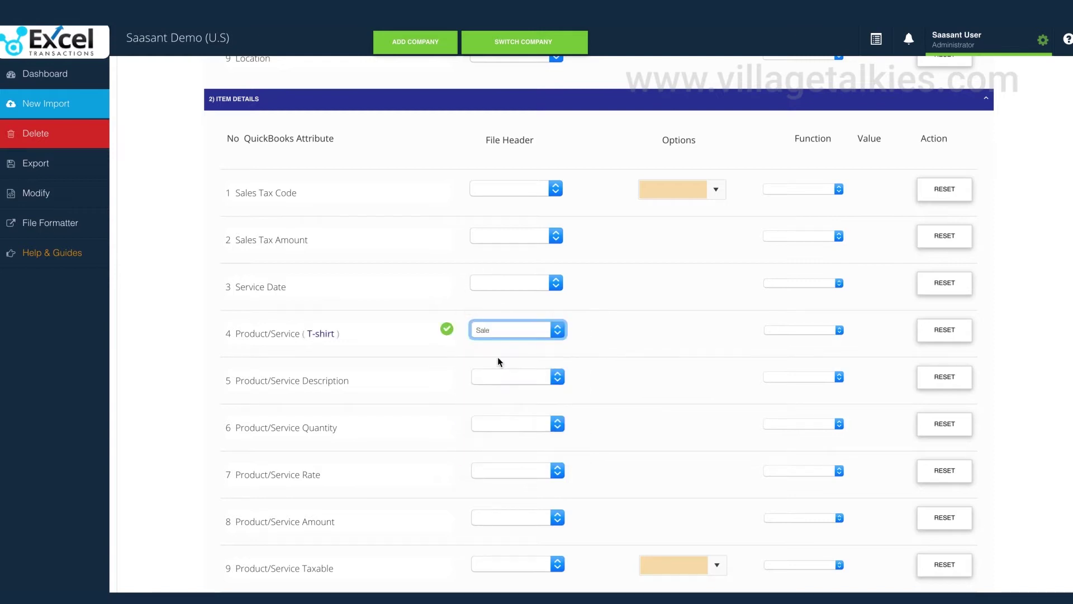
scroll(579, 352, down, 3)
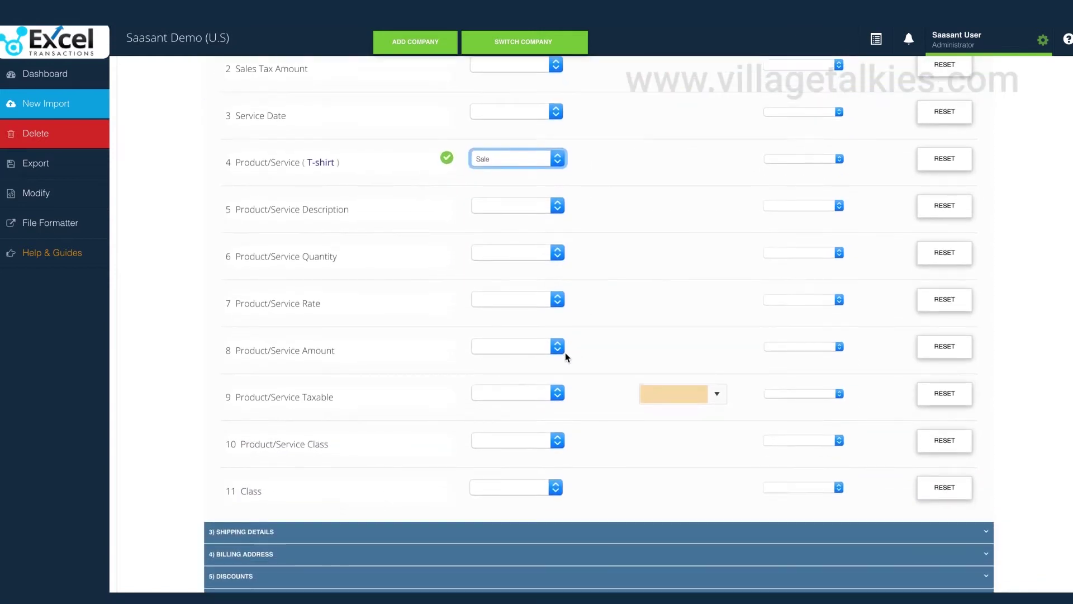
click(564, 350)
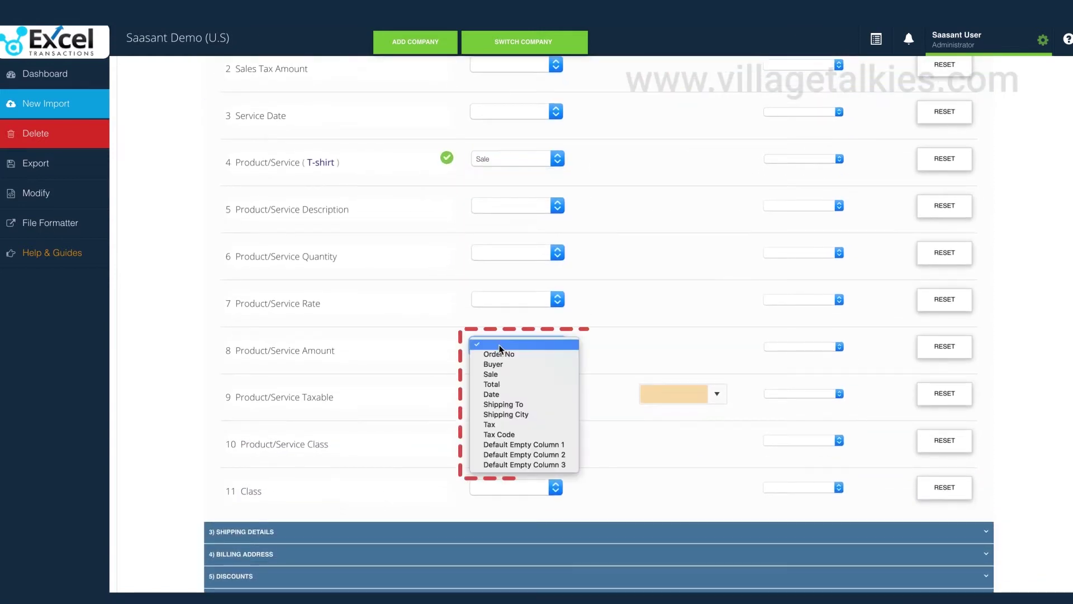
click(494, 384)
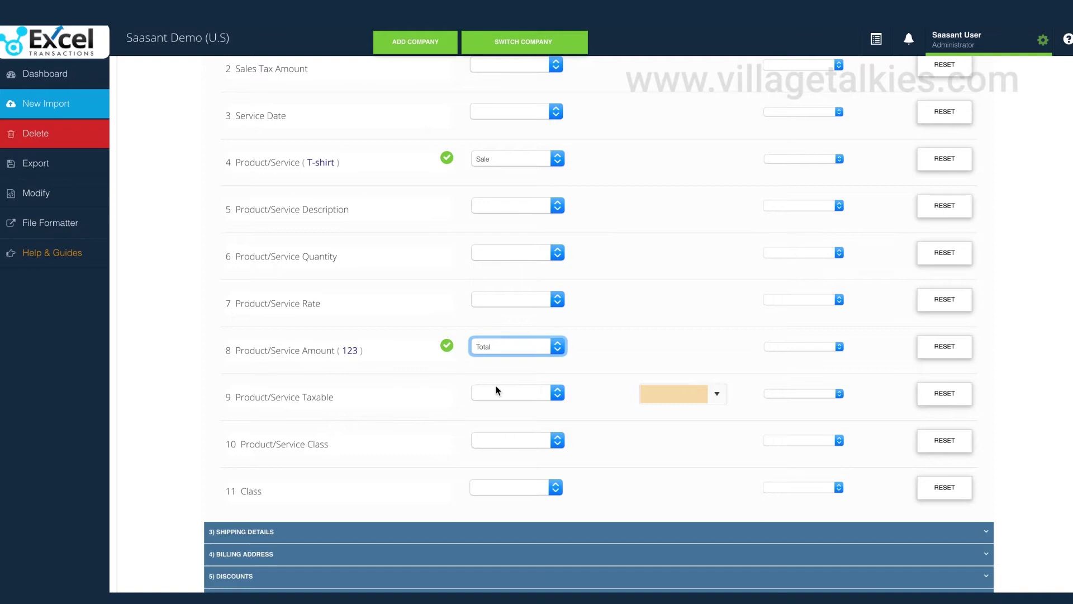
scroll(615, 344, up, 12)
- Map Invoice Date to Date and Shipping Address Line 1 to Shipping To
click(493, 261)
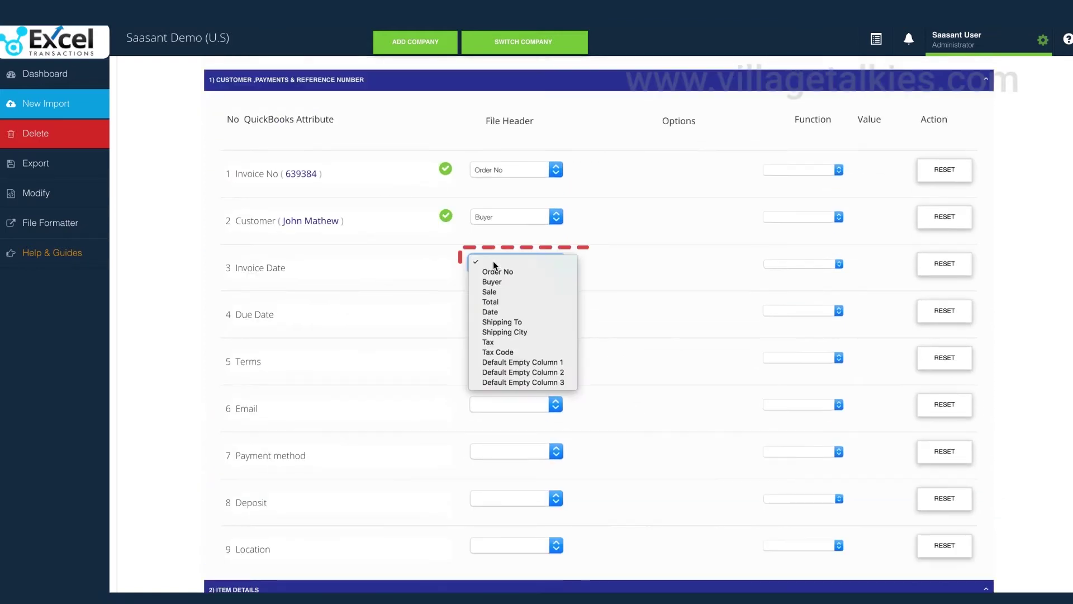
click(497, 312)
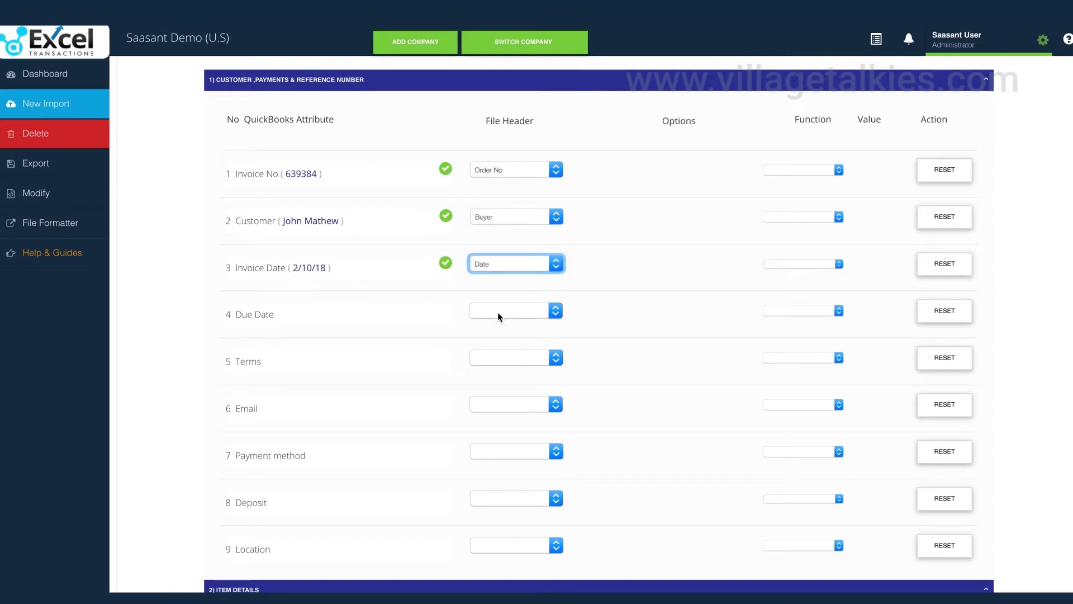
scroll(642, 332, down, 15)
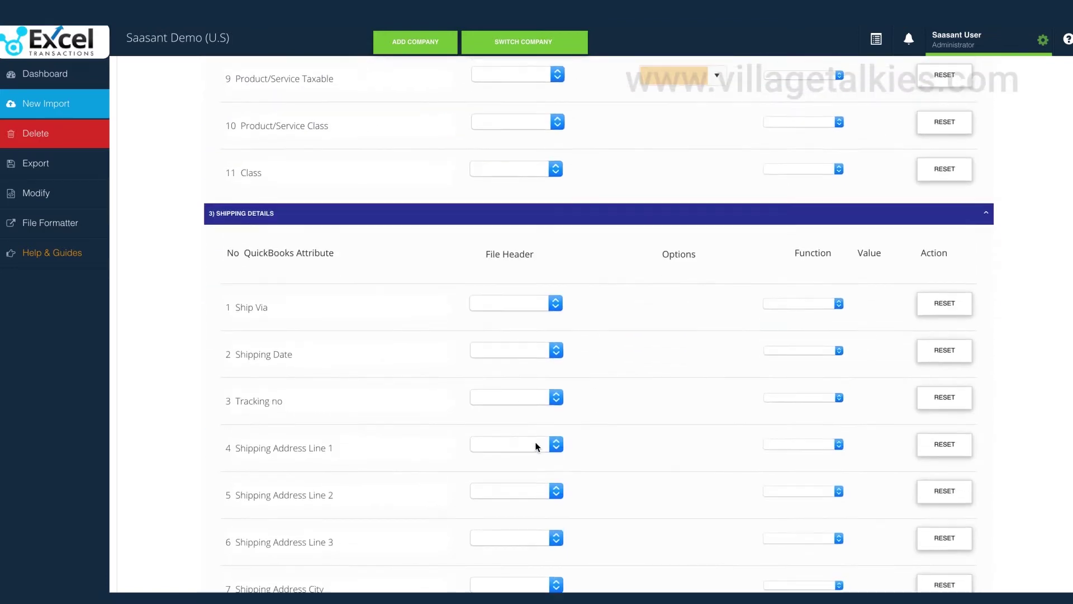
scroll(536, 447, down, 2)
click(526, 333)
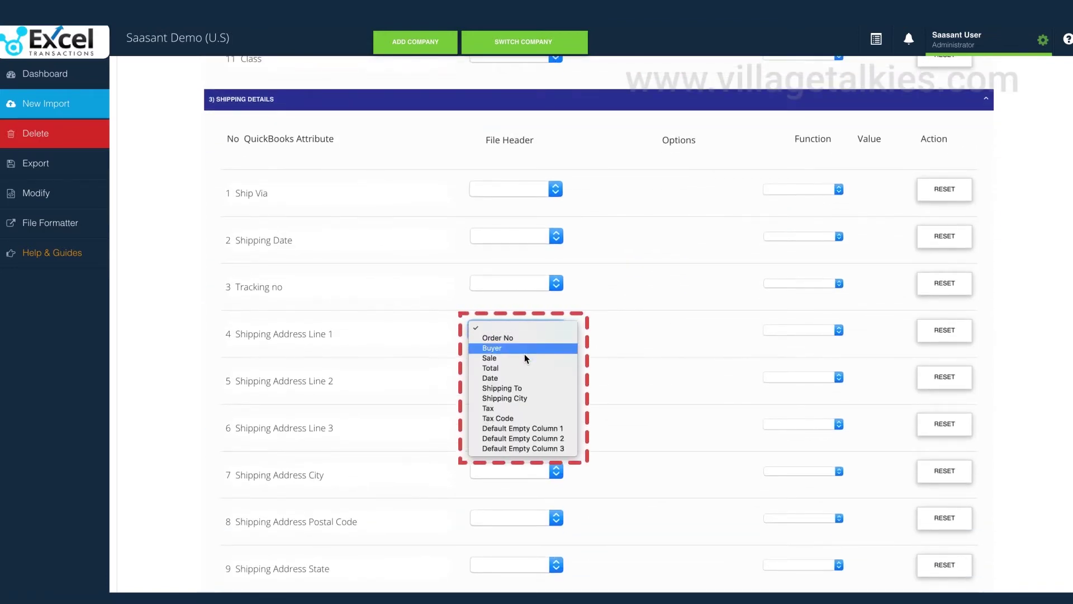
click(517, 388)
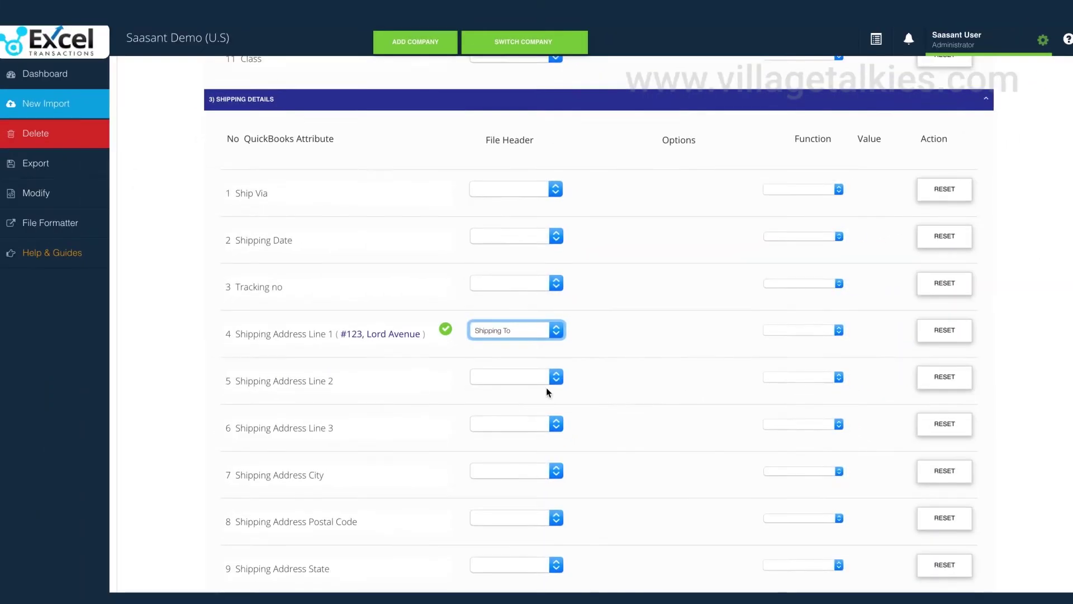
- Map Shipping Address City to Shipping City and Product/Service Taxable to Tax
scroll(613, 388, down, 1)
scroll(613, 388, down, 1)
click(498, 364)
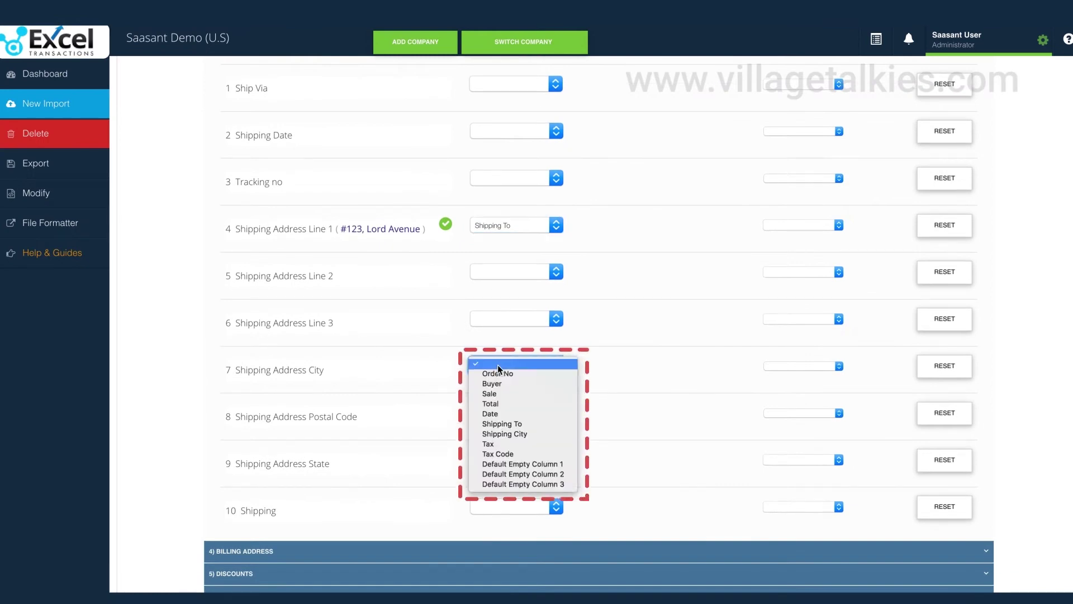
click(510, 434)
scroll(630, 398, up, 7)
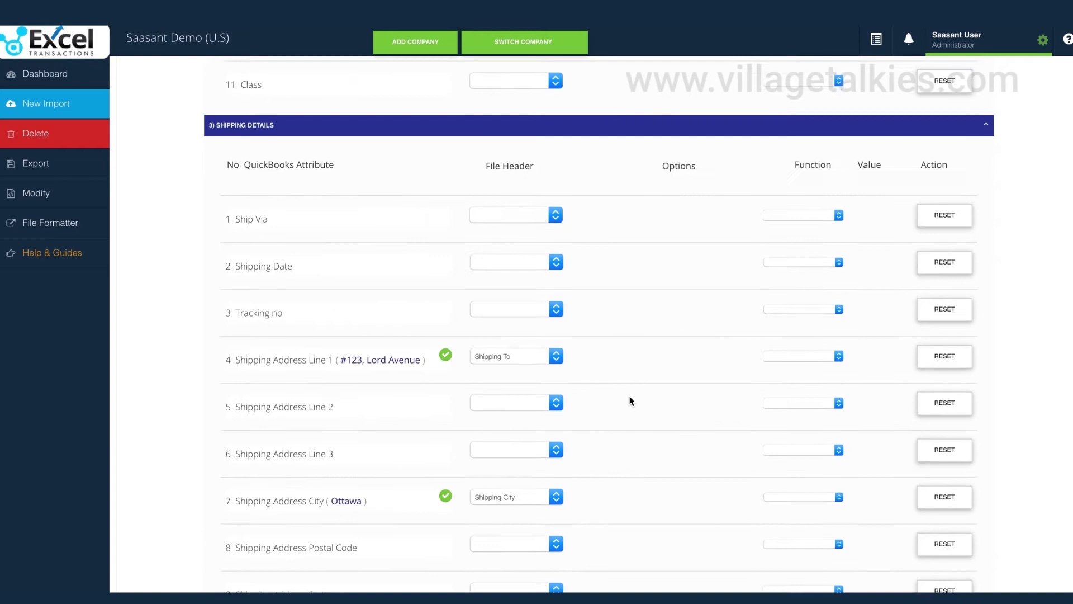
scroll(631, 402, up, 2)
click(485, 345)
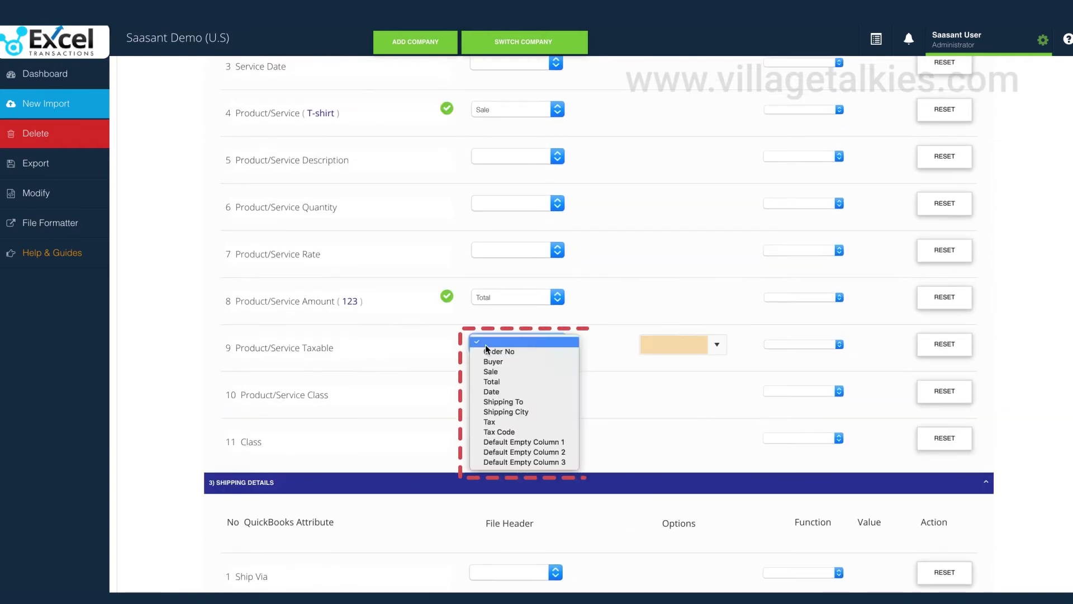
click(498, 422)
scroll(593, 408, up, 6)
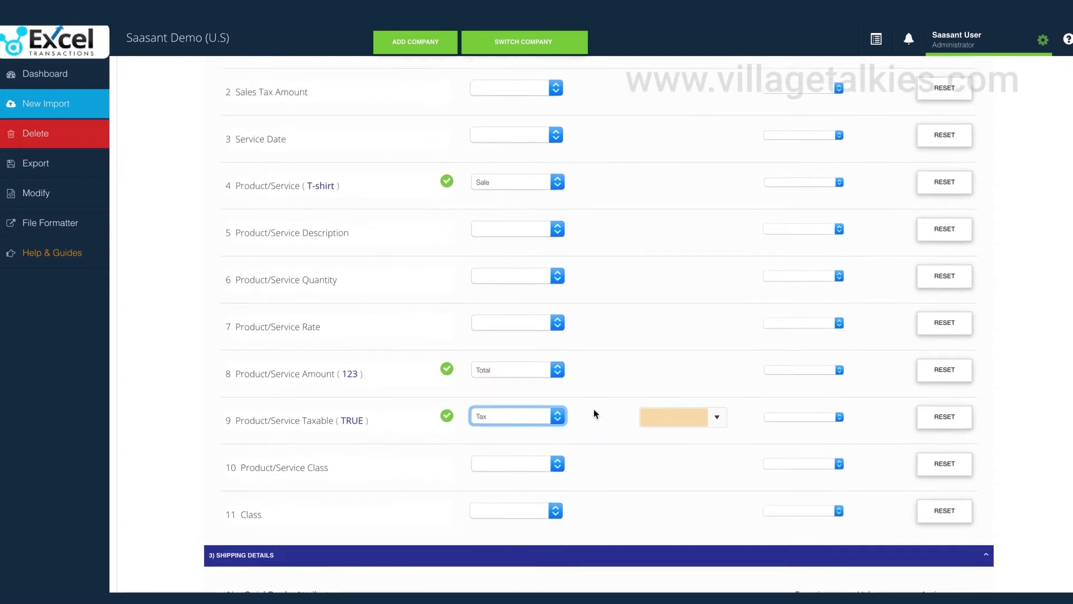
scroll(593, 408, up, 10)
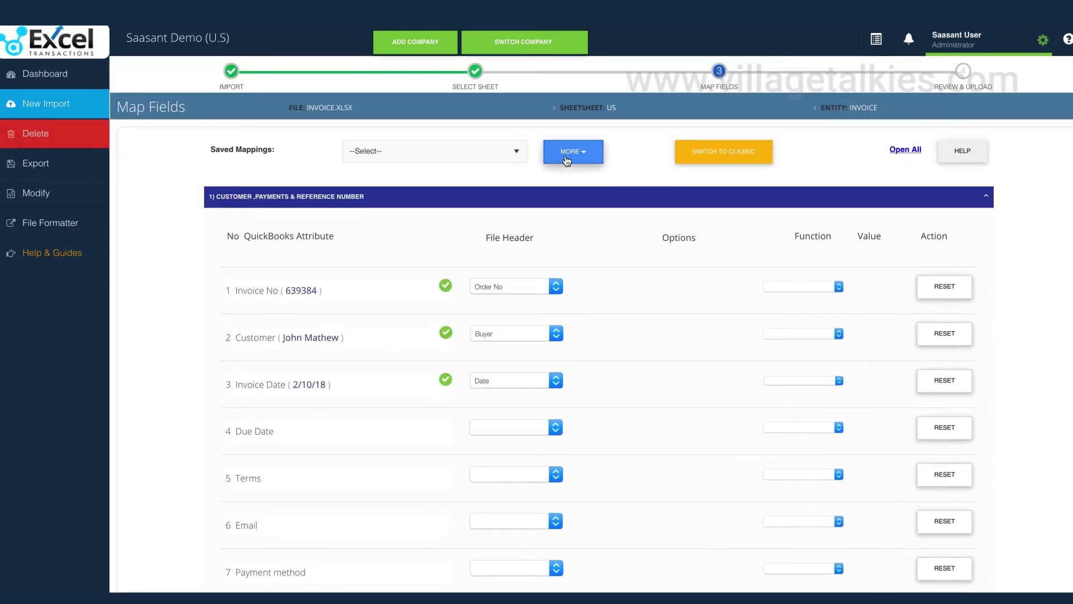
- Bring up the save-mapping prompt and dismiss it without saving the mapping
click(566, 161)
click(557, 178)
text(My Mapping)
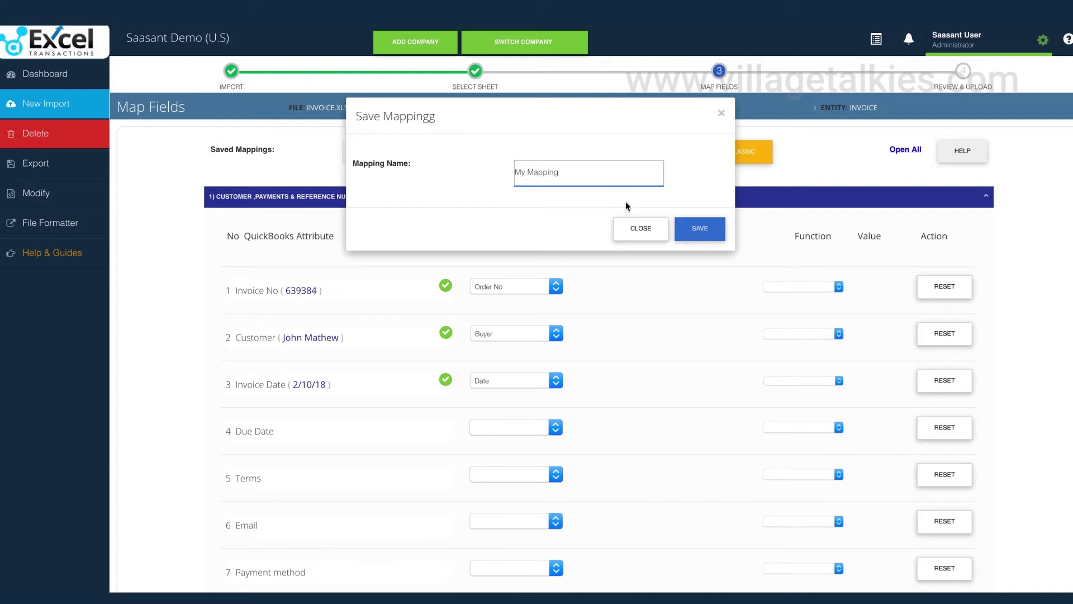
click(636, 227)
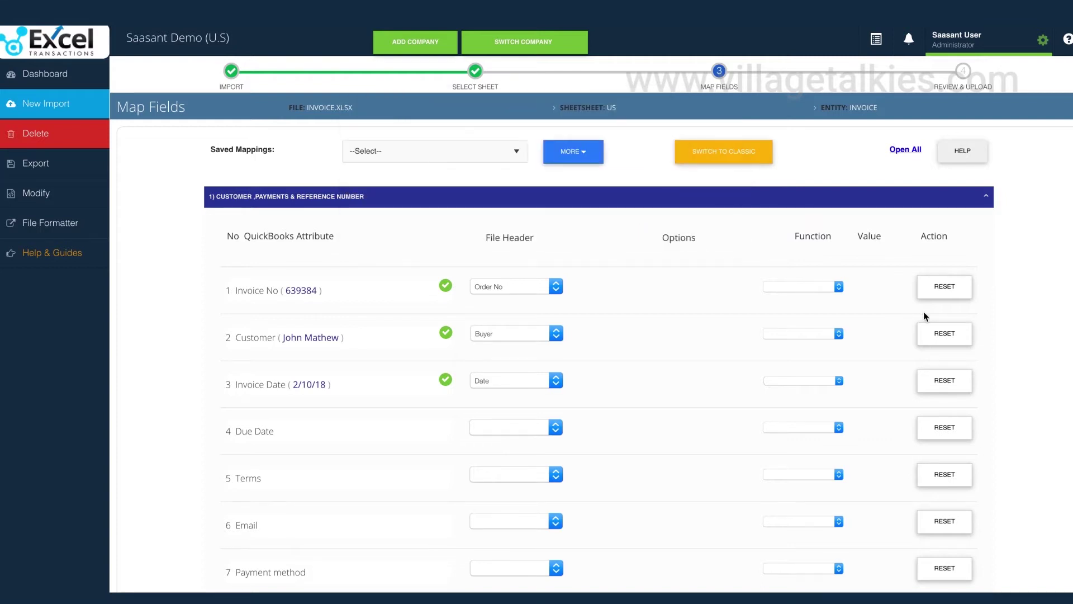
- Preview the mapped invoice fields, close the preview, and proceed to review
scroll(998, 351, down, 5)
scroll(997, 347, down, 5)
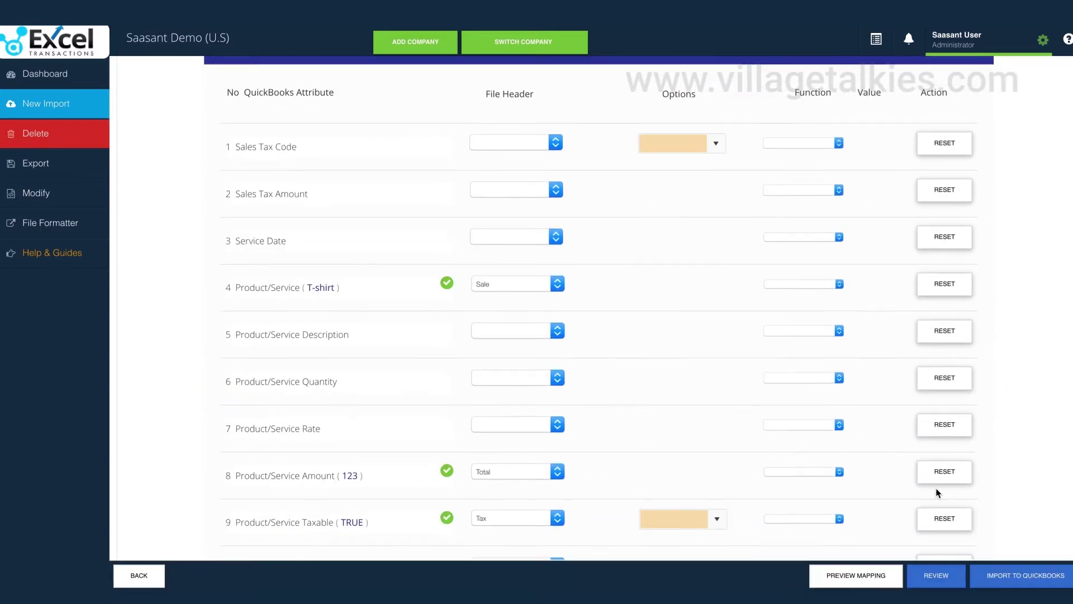
click(833, 577)
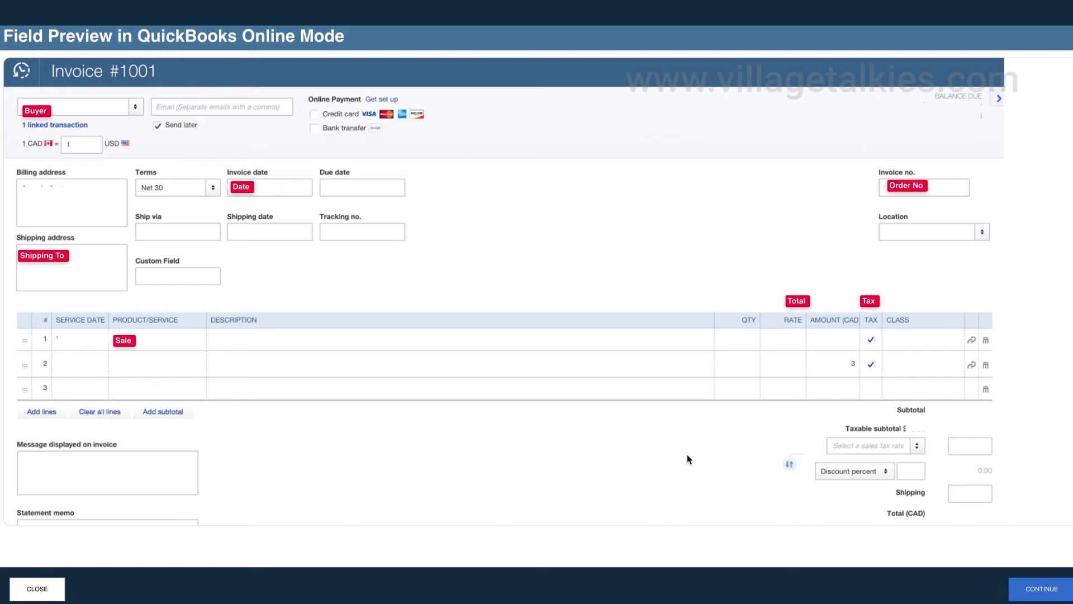
click(40, 588)
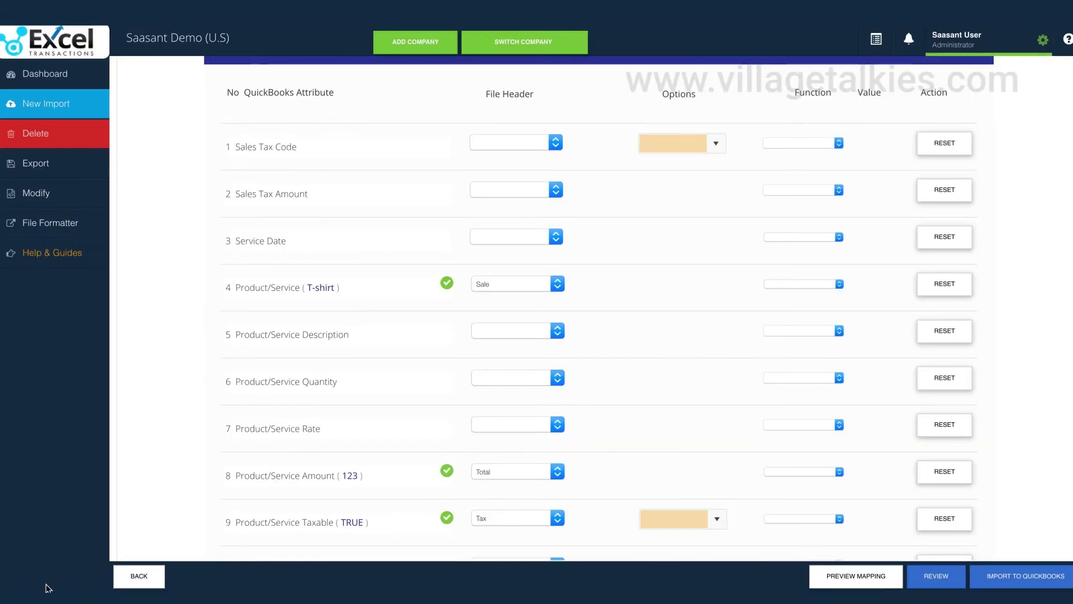
click(937, 581)
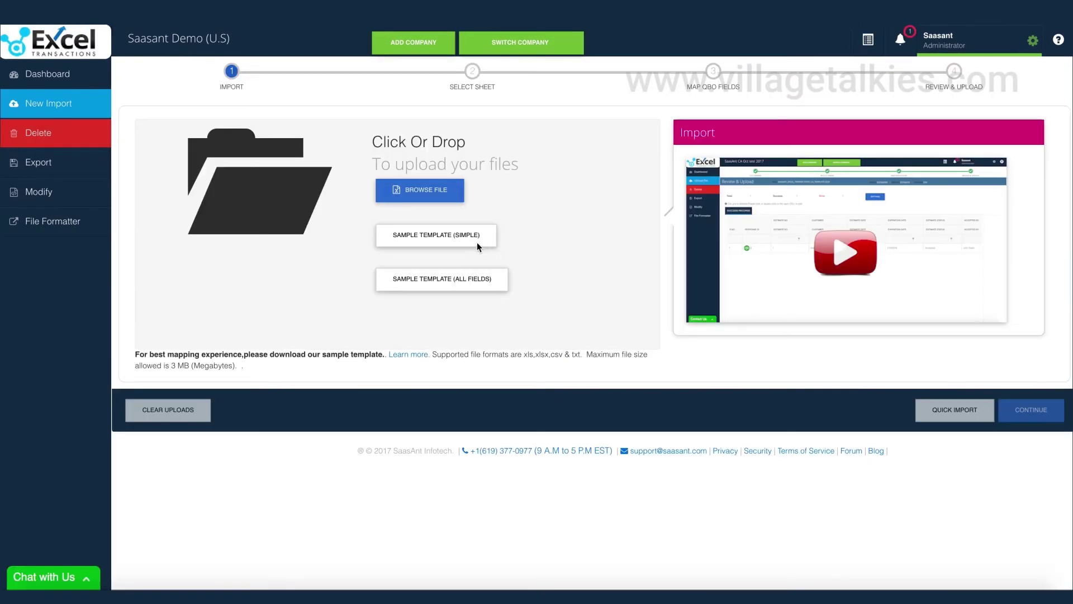
- Download the simple sample invoice template
click(421, 235)
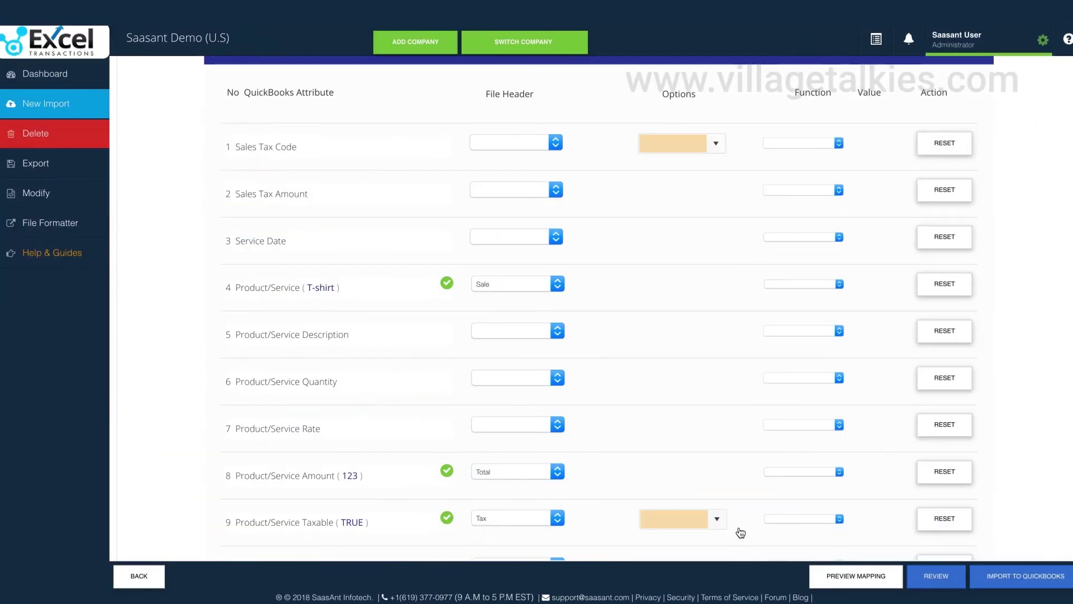
- In the review grid, append Jr to the first Customer name and drop the second's surname
click(936, 582)
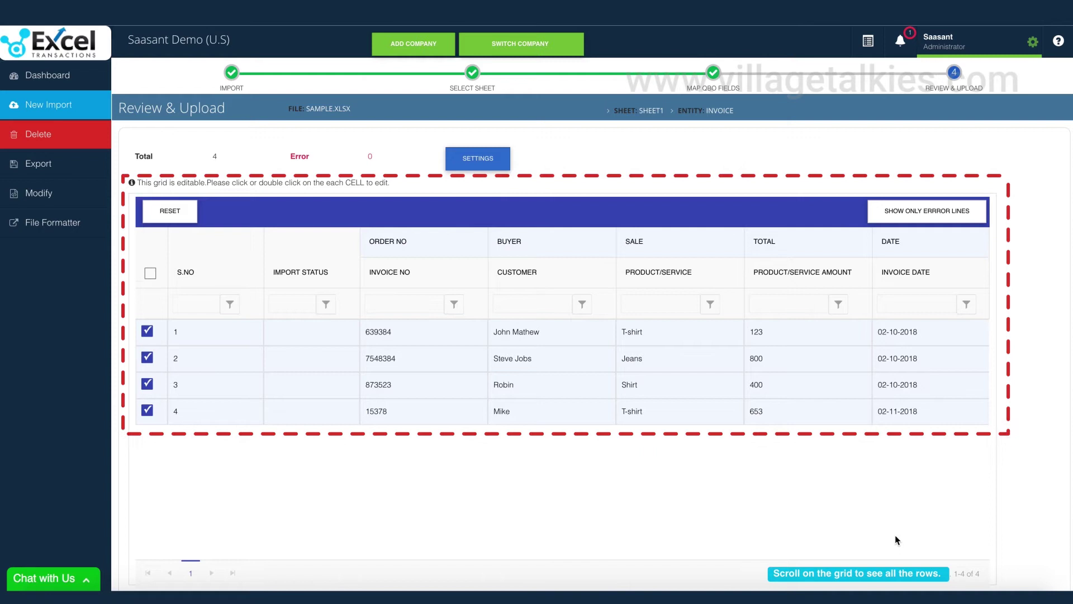
click(548, 336)
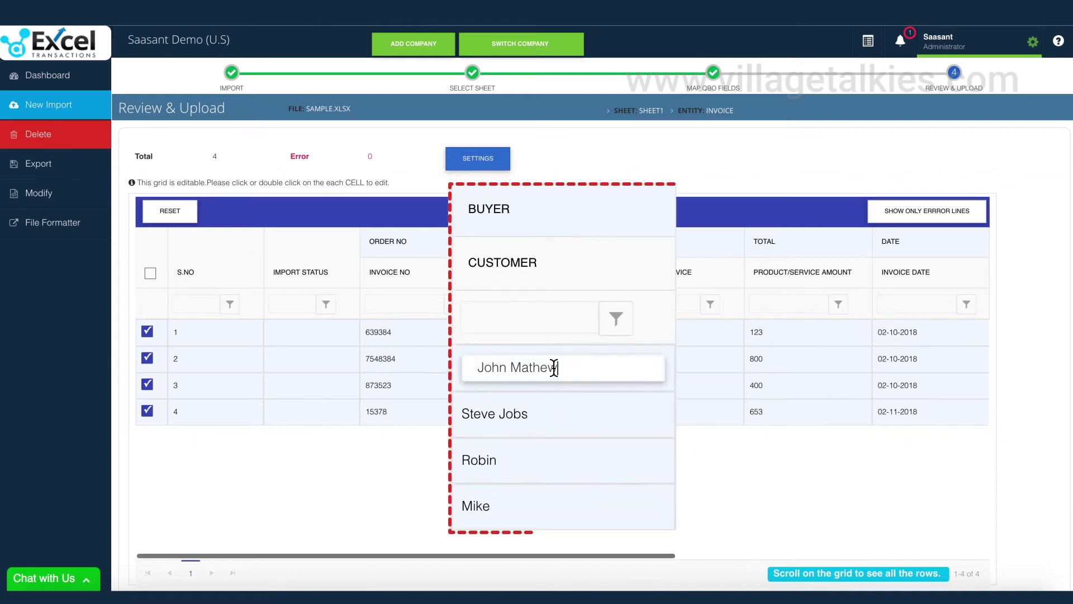
text(Jr)
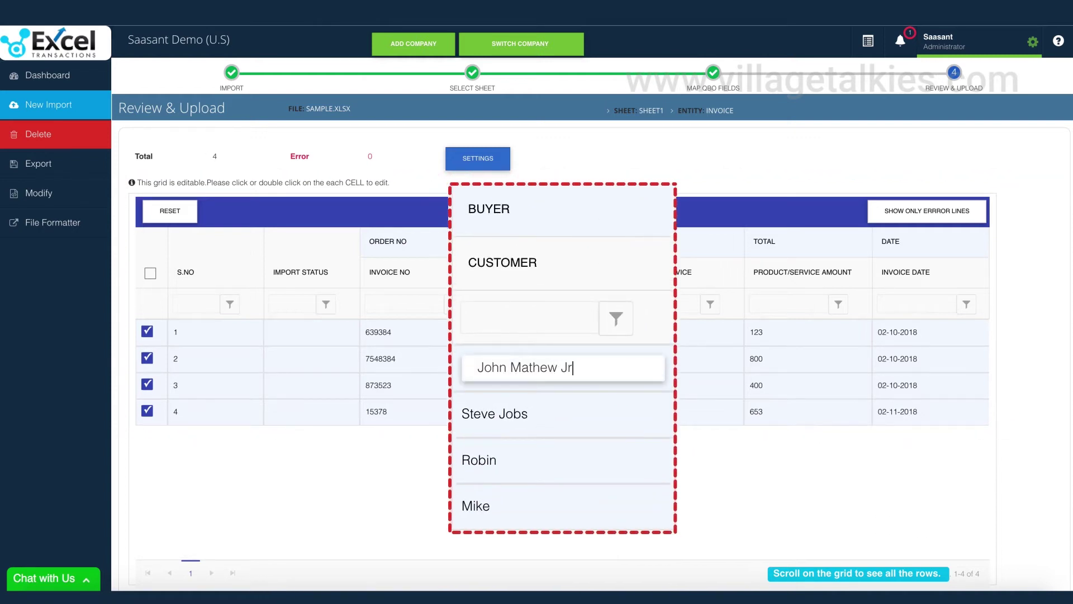
key(Return)
click(513, 414)
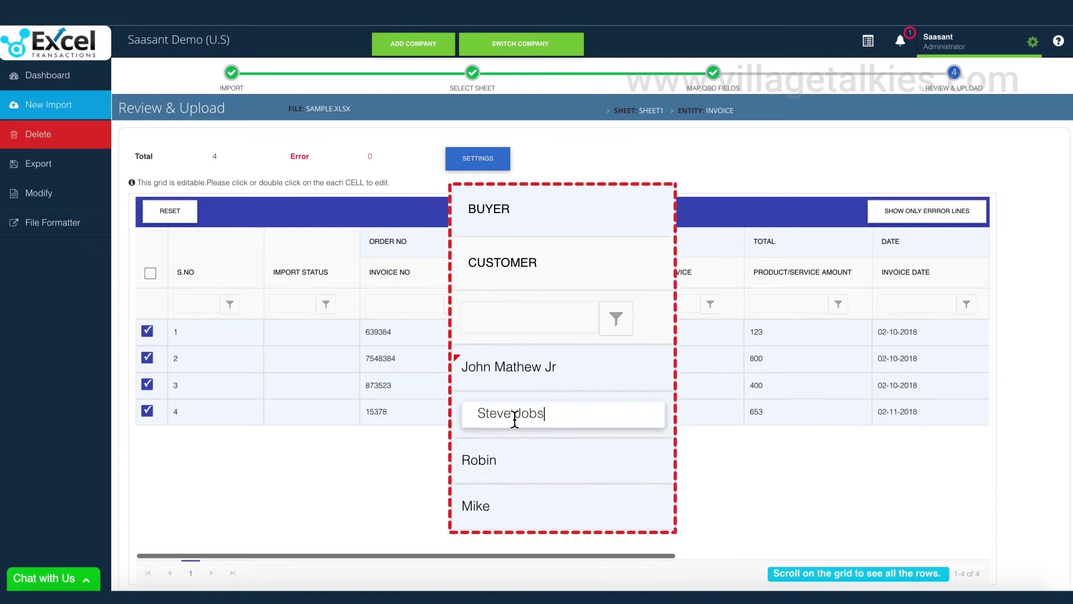
key(BackSpace)
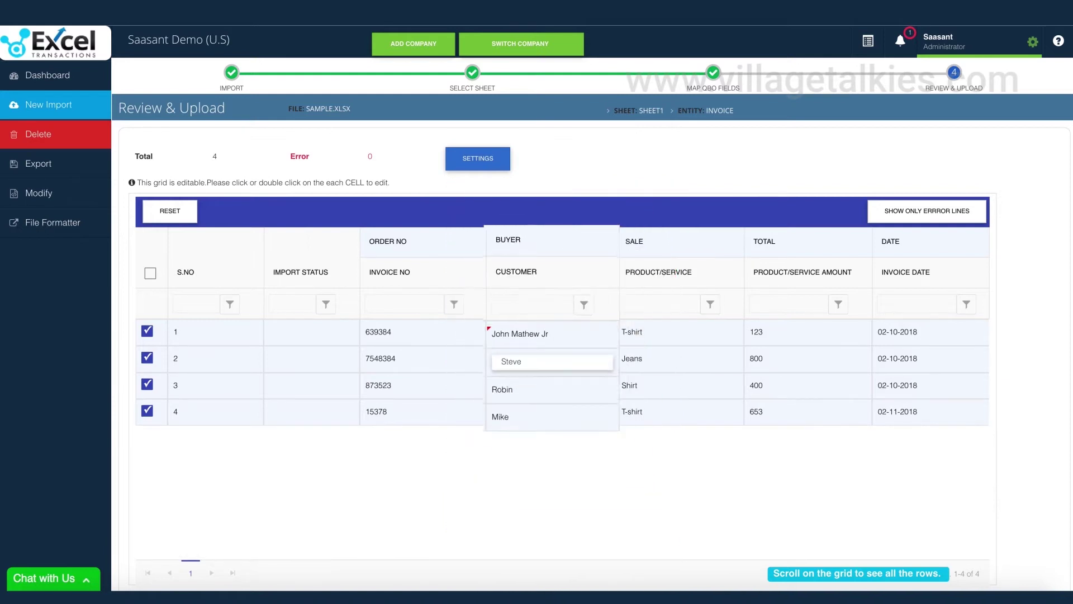
key(Return)
scroll(645, 405, right, 5)
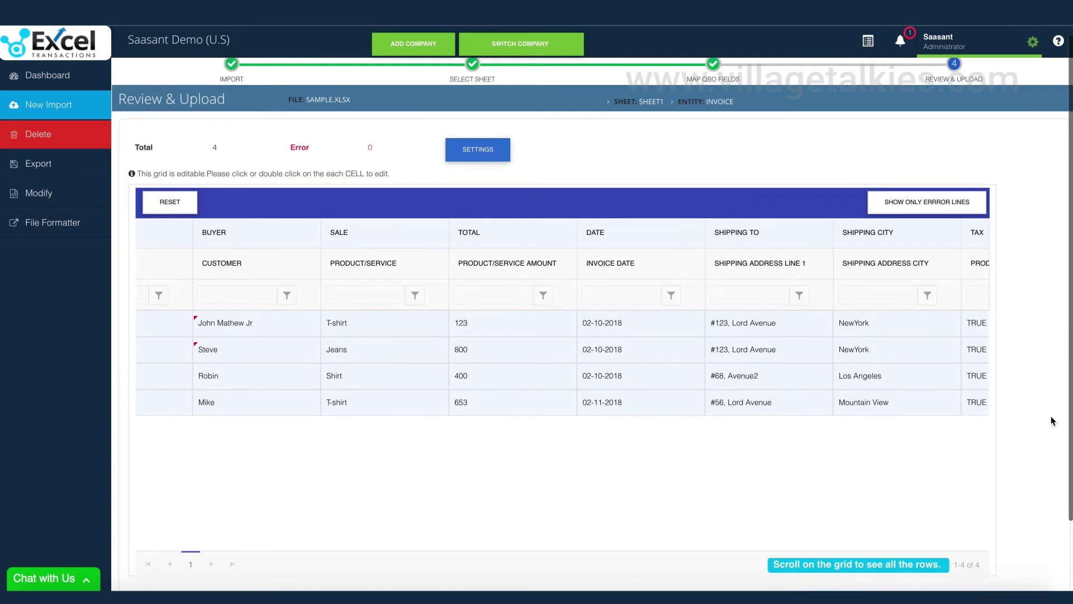
scroll(1052, 420, down, 2)
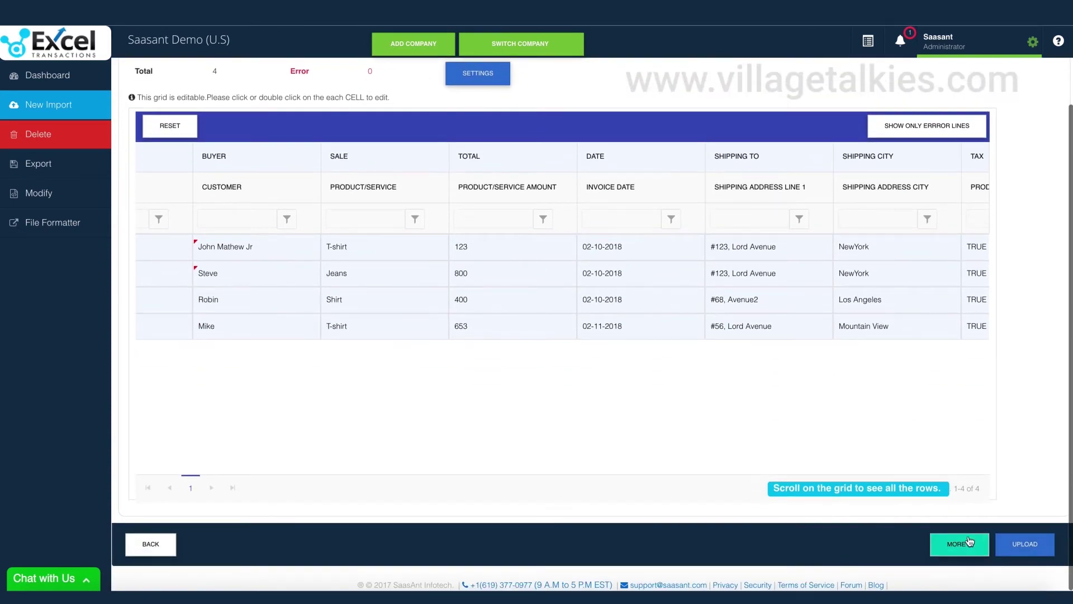
click(969, 542)
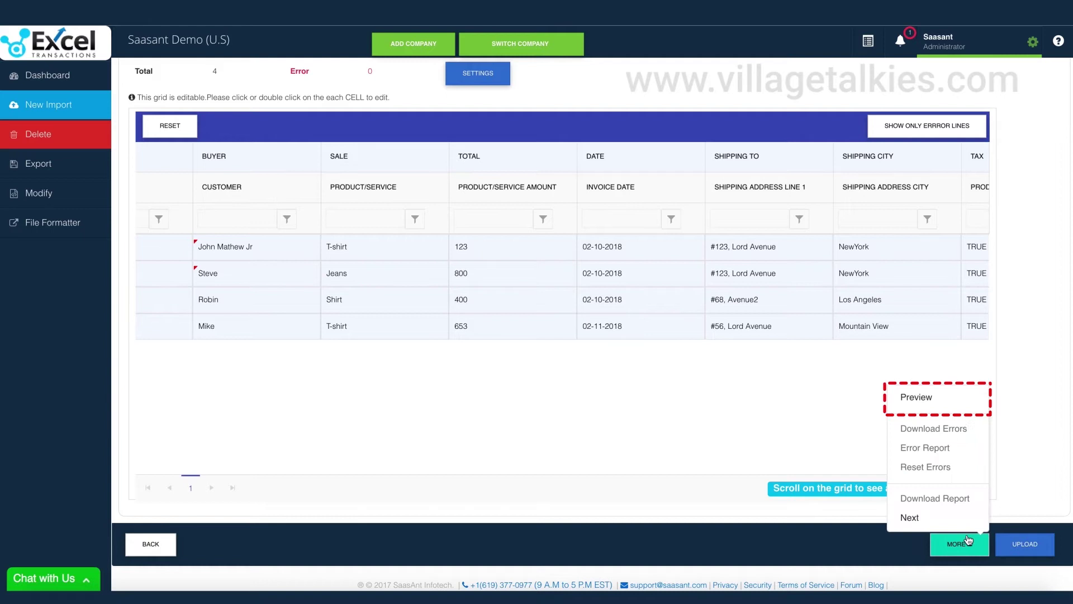
click(932, 398)
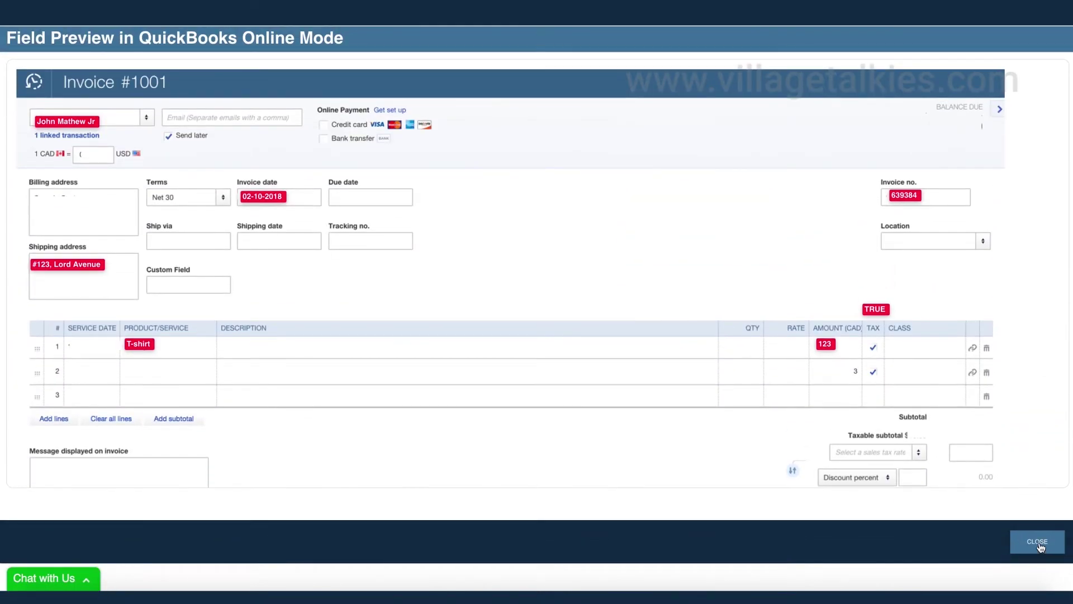
click(1038, 542)
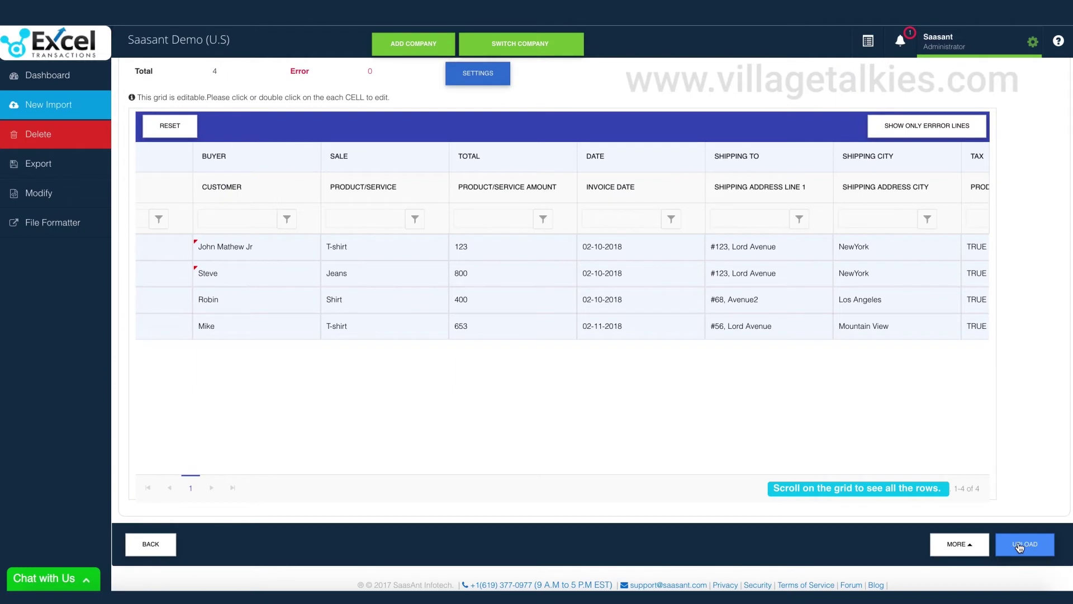
- Upload the four invoices, show the results and open invoice #639384 in QuickBooks
click(1019, 545)
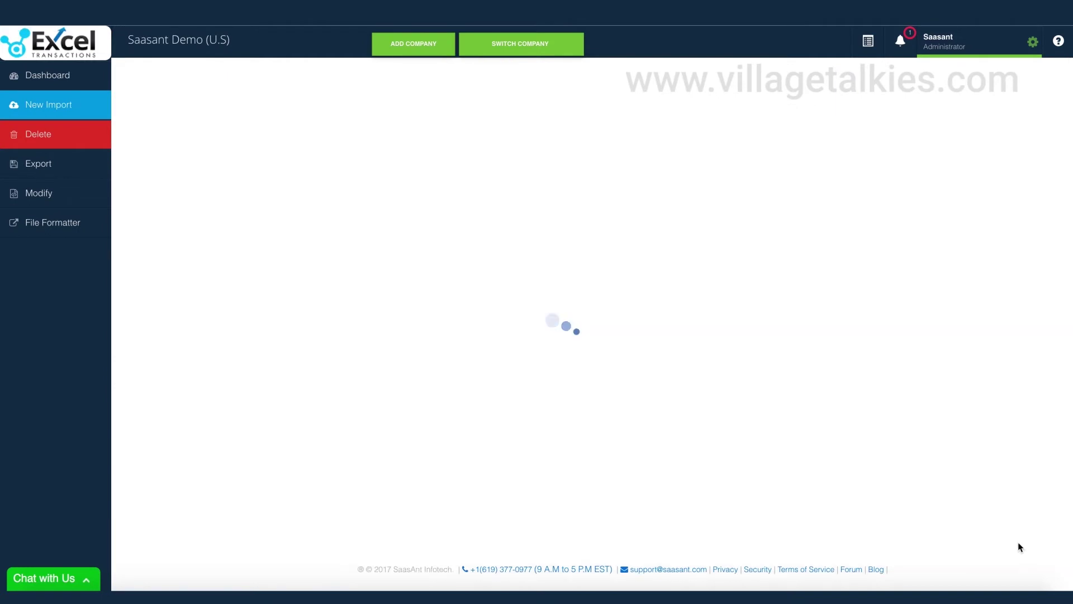
click(868, 43)
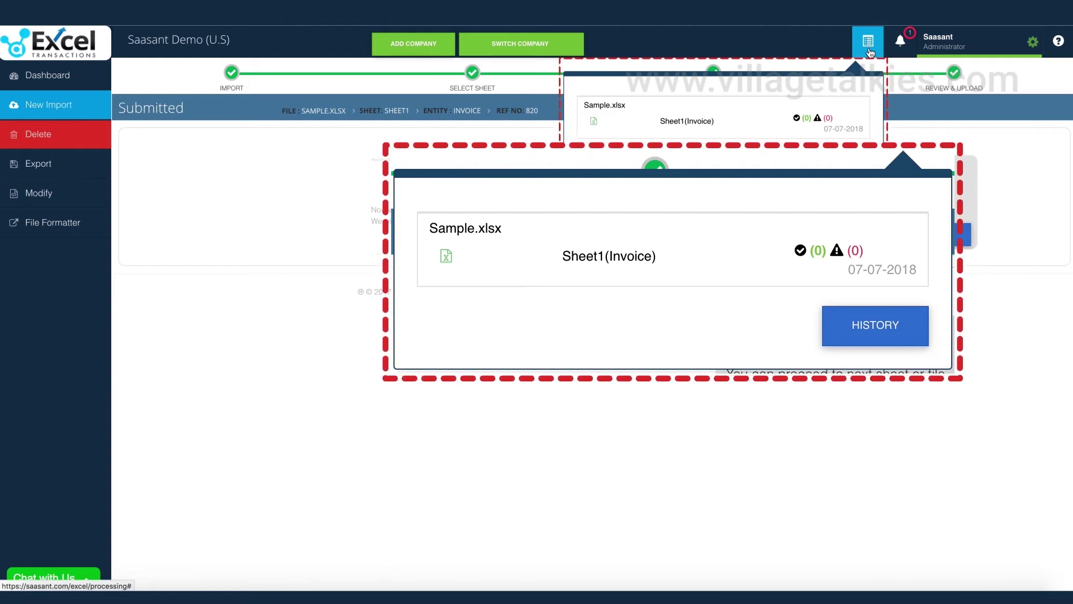
click(868, 45)
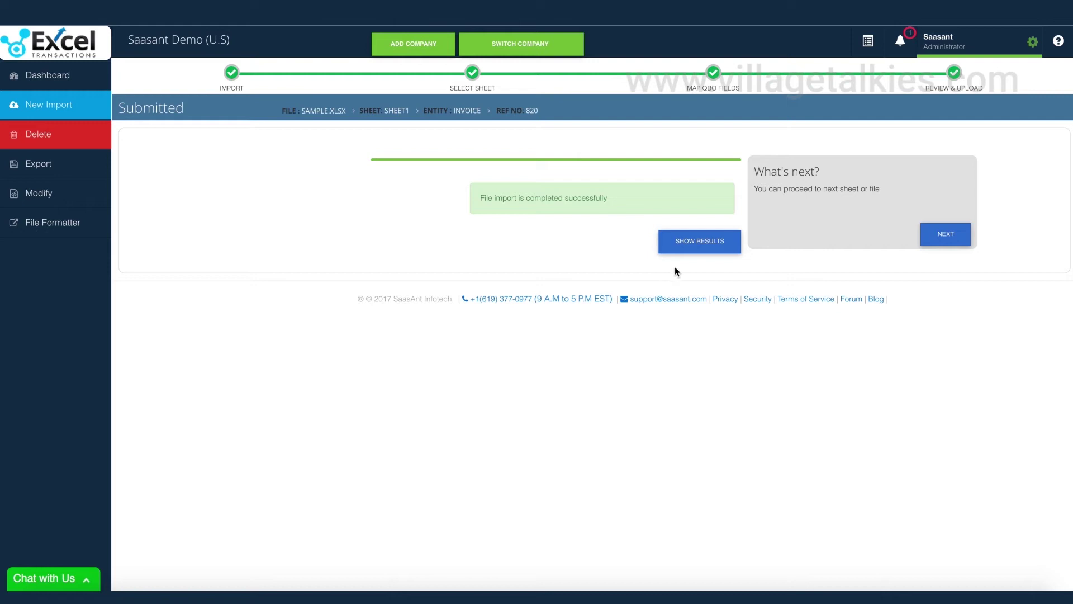
click(696, 245)
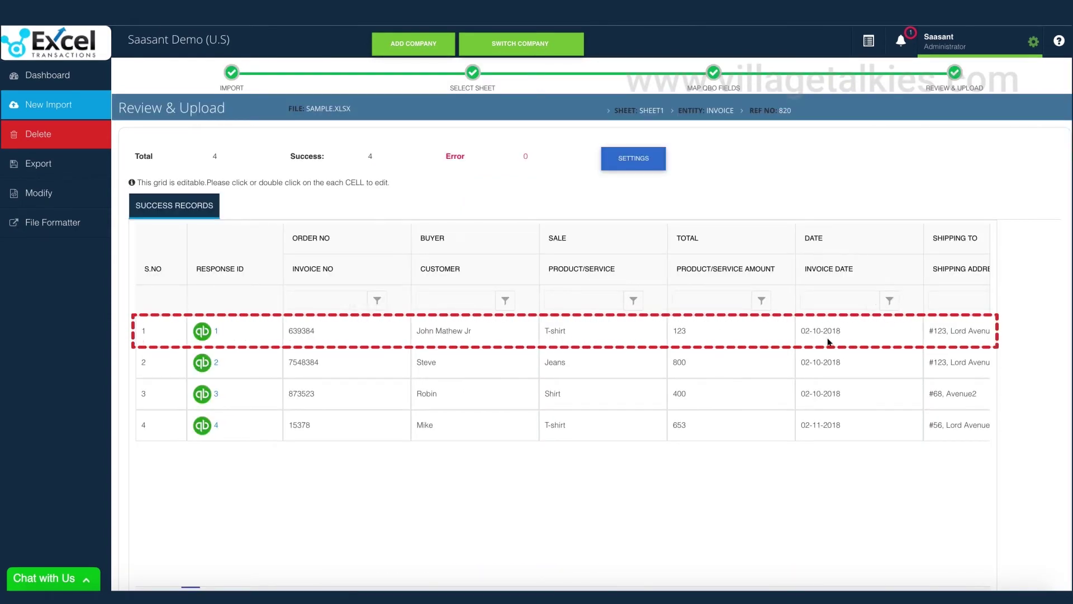
click(216, 331)
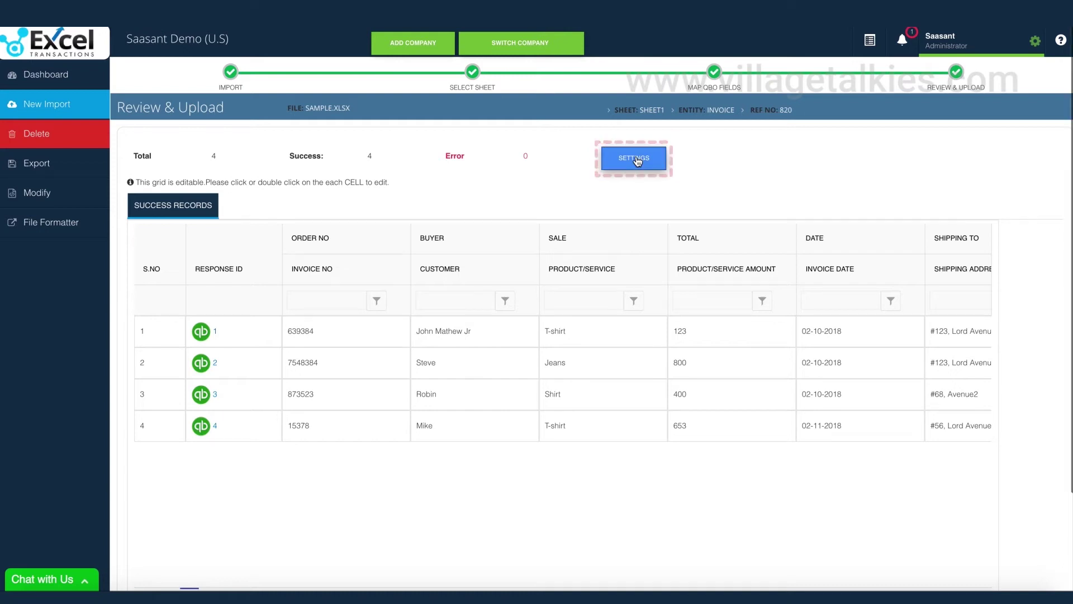
- Open the import settings and toggle automatic list entity creation off and back on
click(638, 160)
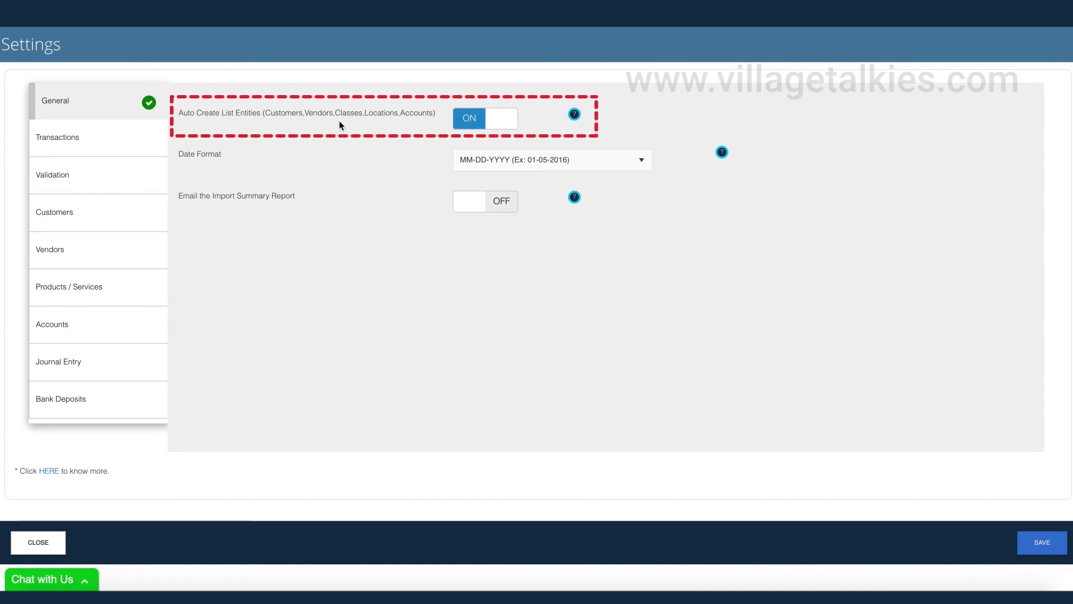
click(497, 124)
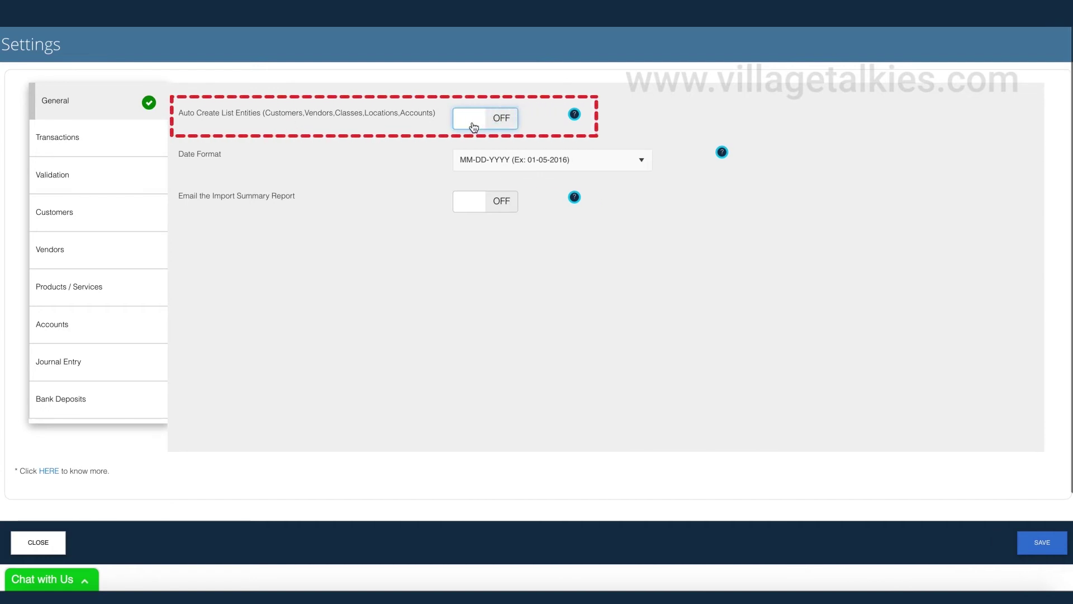
click(473, 127)
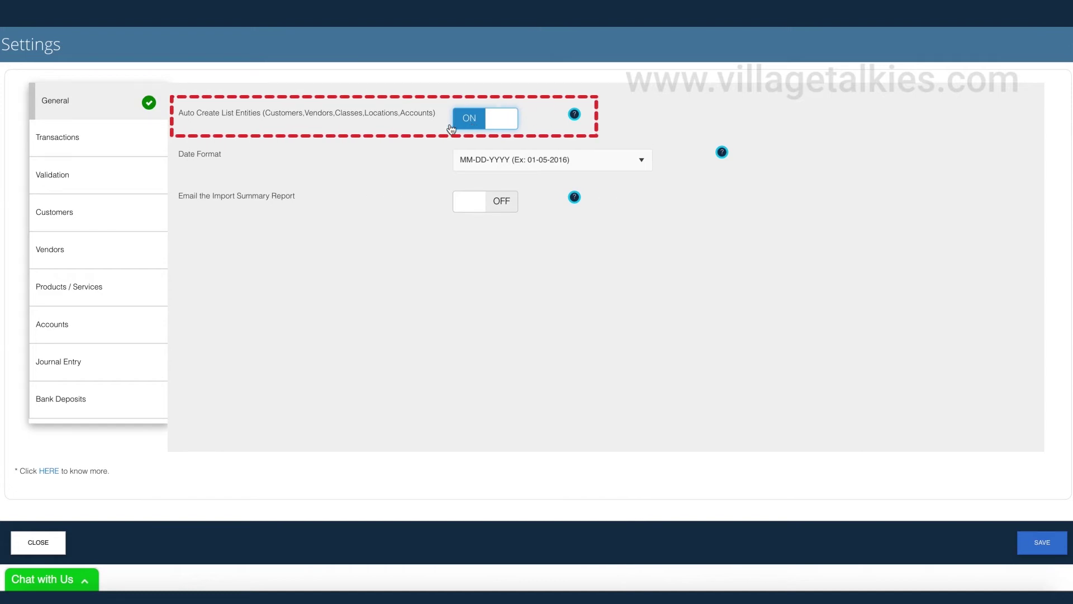
- Toggle duplicate transaction numbers and mismatched-amount notifications on, then back off
click(119, 140)
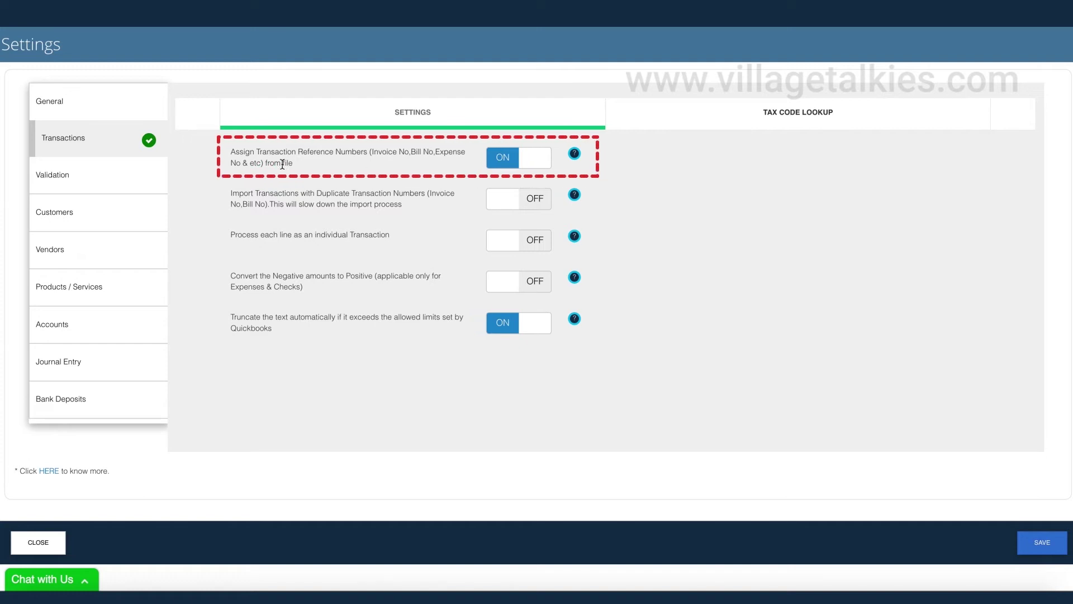
click(535, 162)
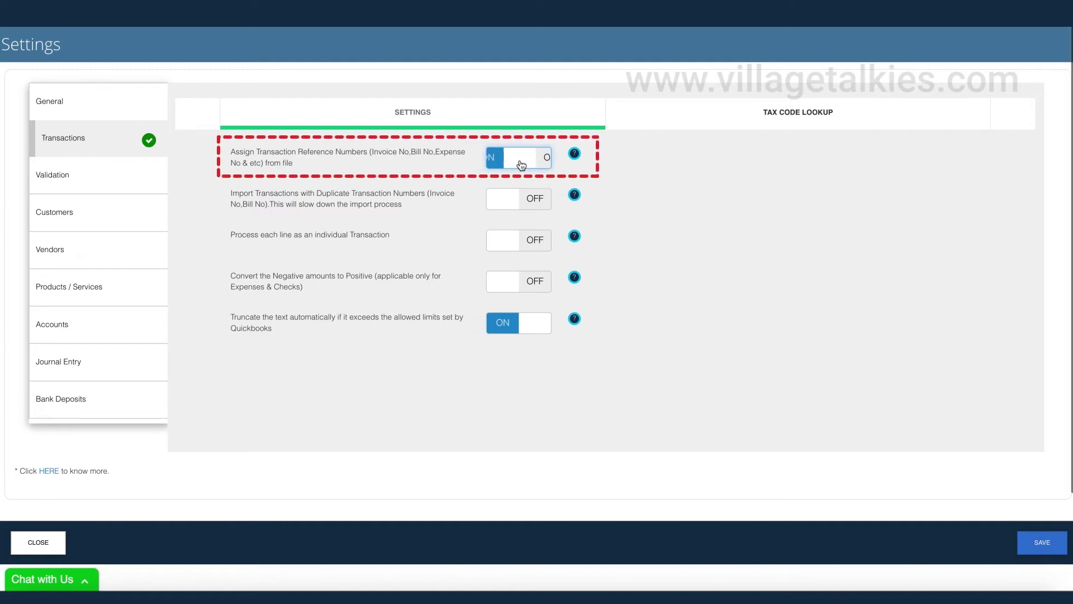
click(314, 195)
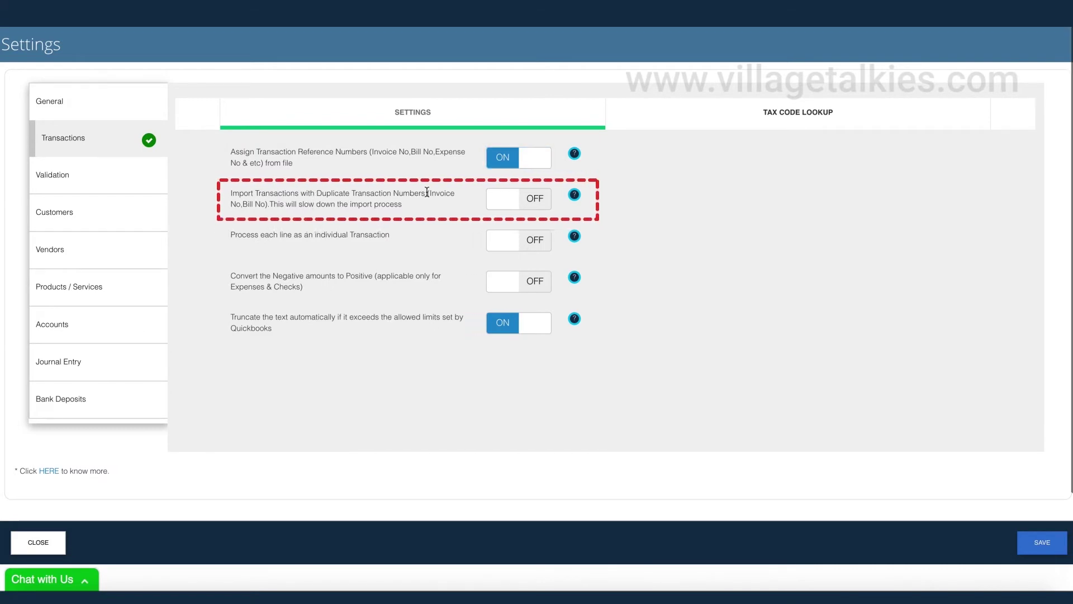
click(507, 204)
click(506, 201)
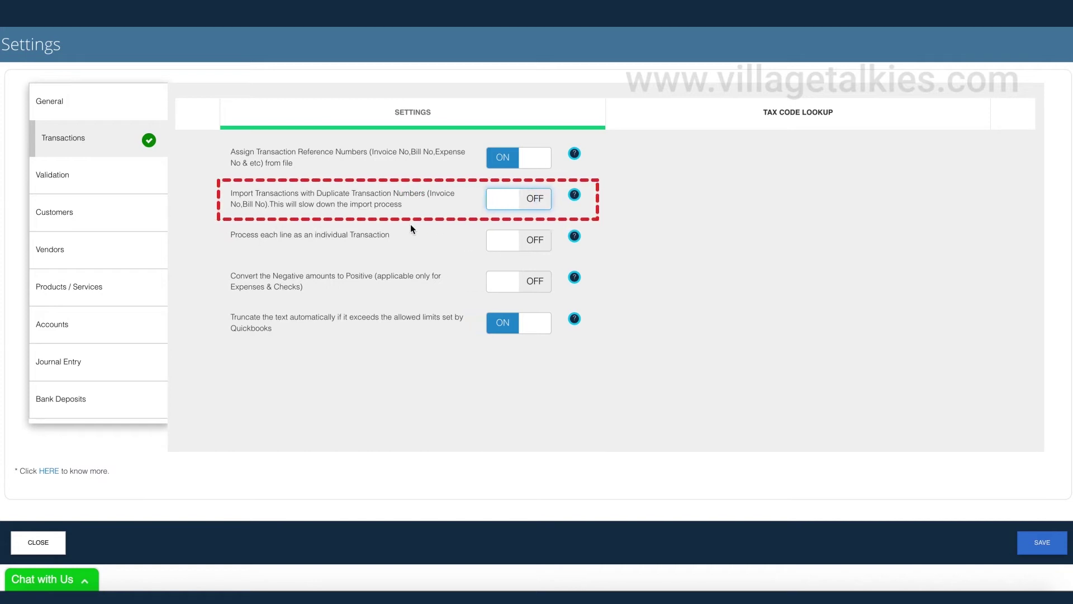
click(95, 178)
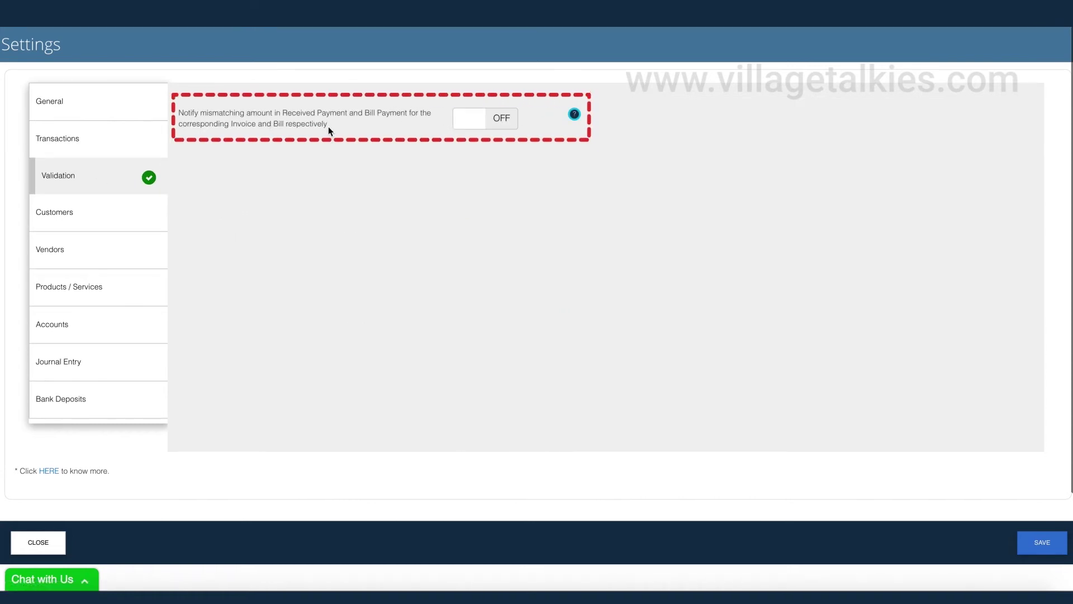
click(467, 126)
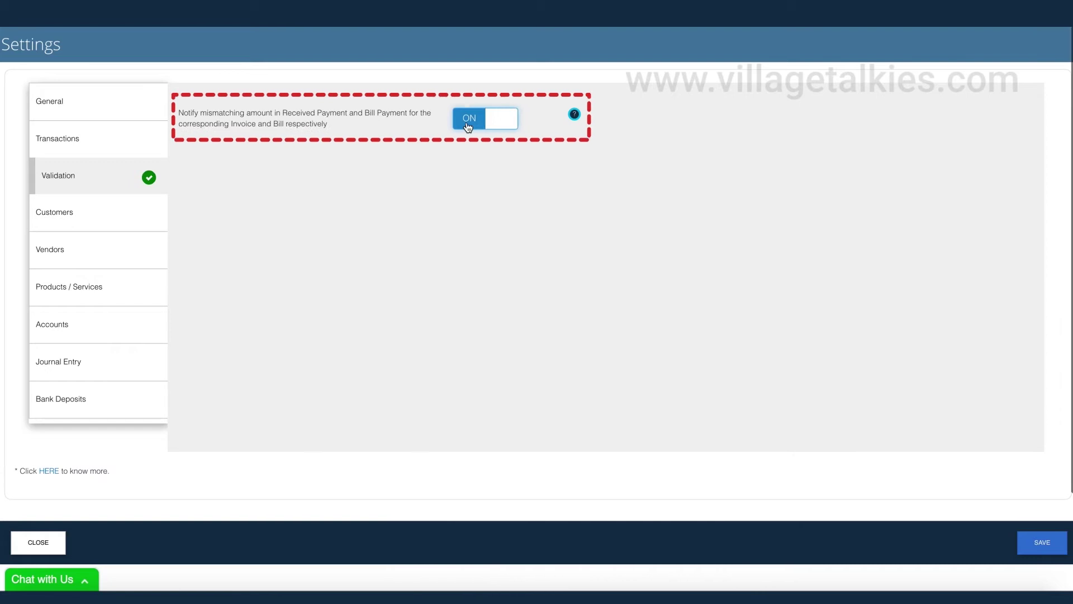
click(468, 126)
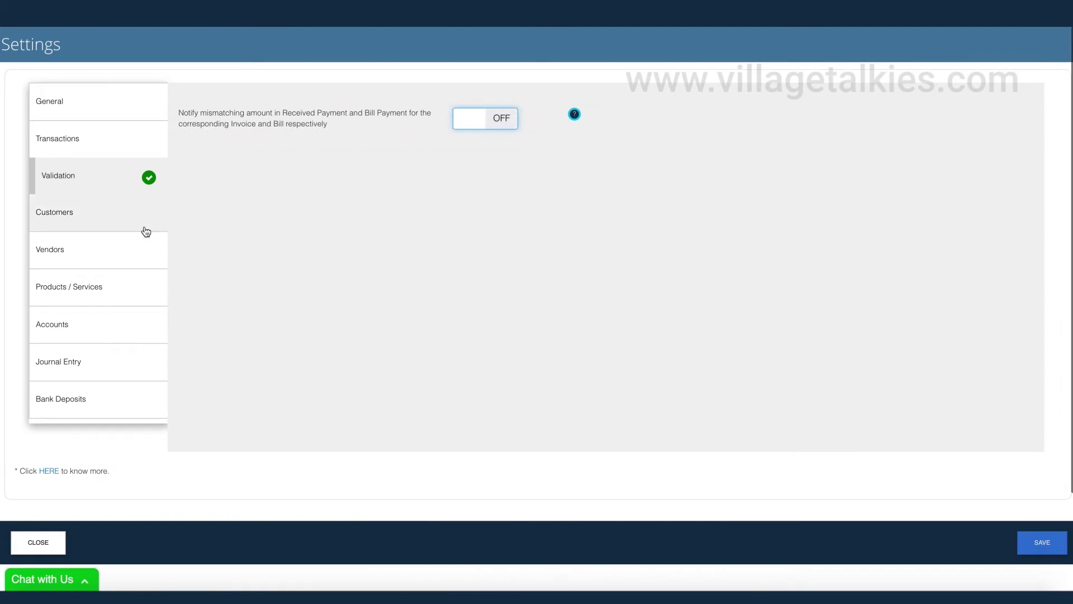
- View the Customers, Vendors, Products / Services, Accounts, Journal Entry and Bank Deposits settings
click(102, 218)
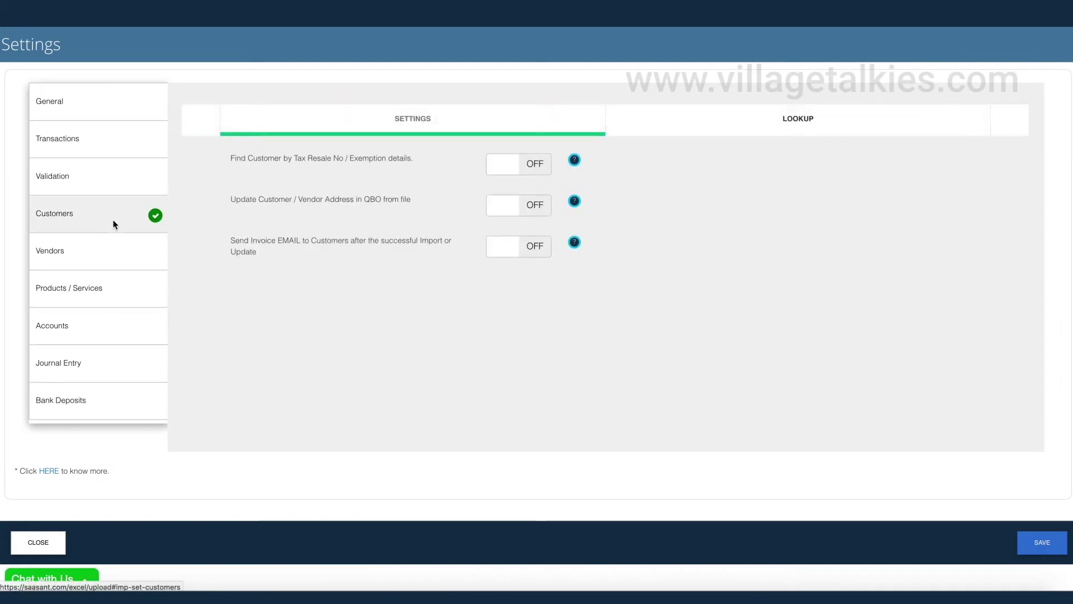
click(106, 253)
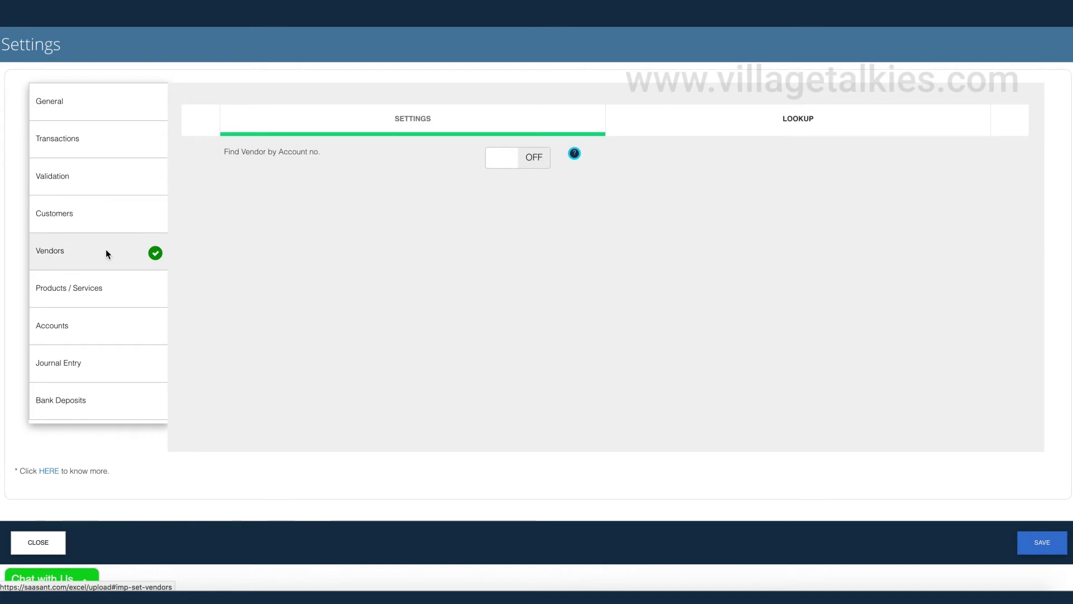
click(95, 287)
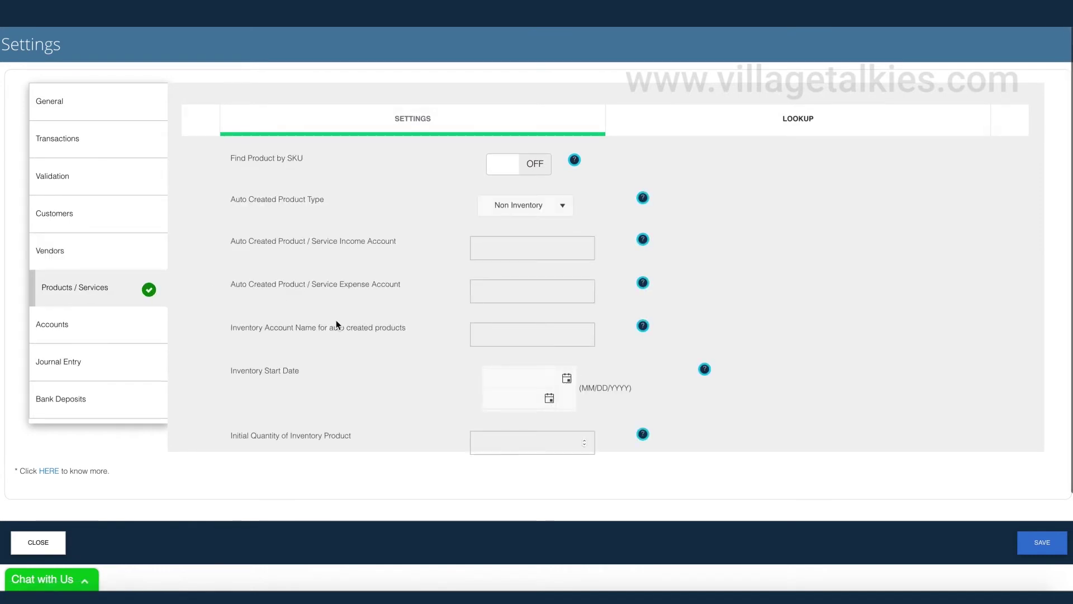
click(101, 326)
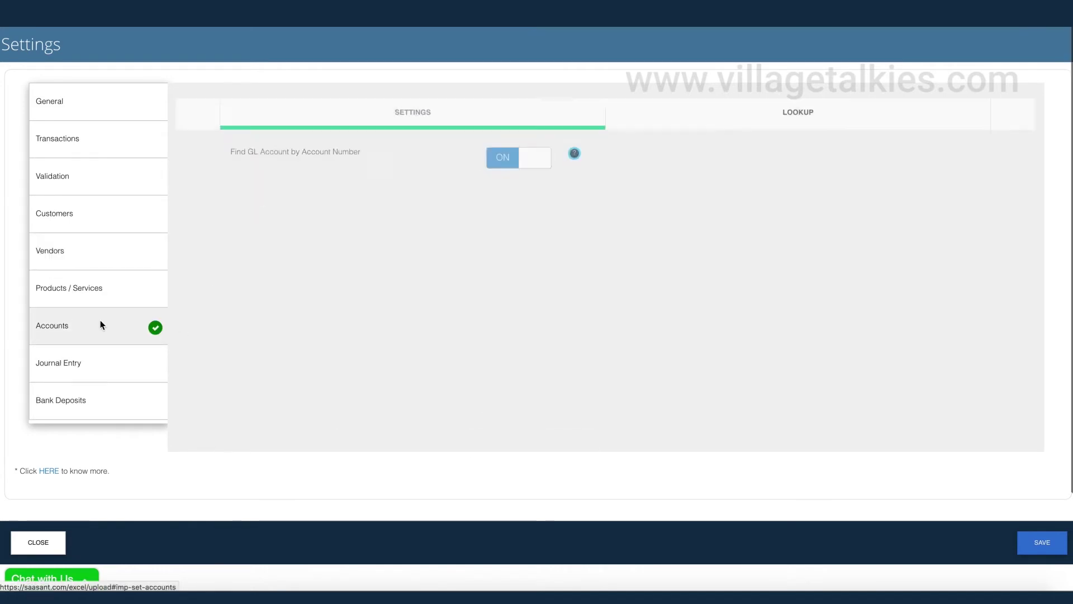
click(96, 364)
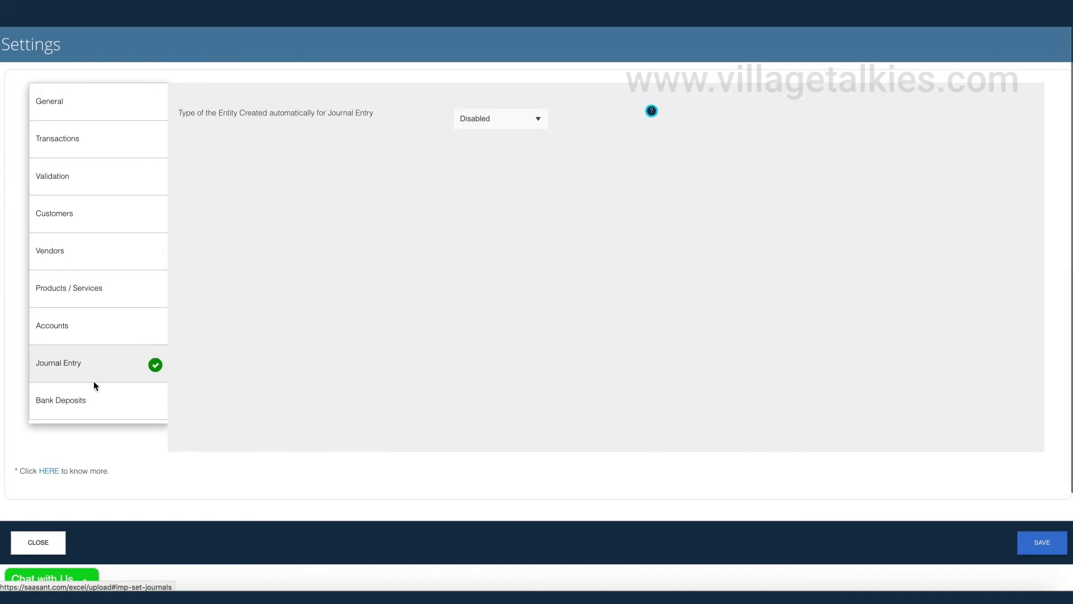
click(91, 398)
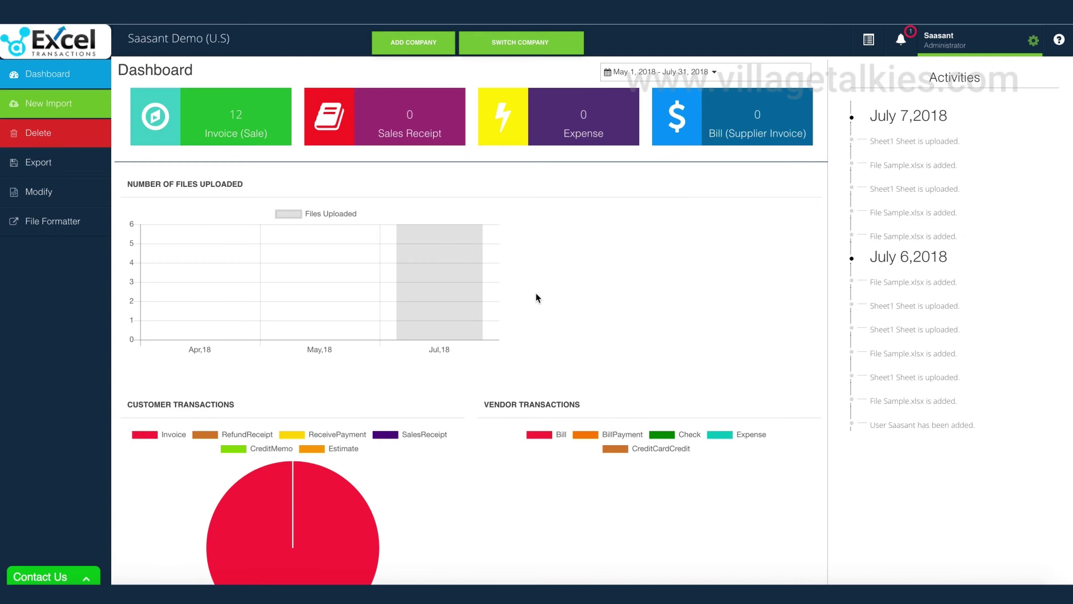
- On the Delete page, list Sample.xlsx's four invoices, then cancel the deletion
click(95, 144)
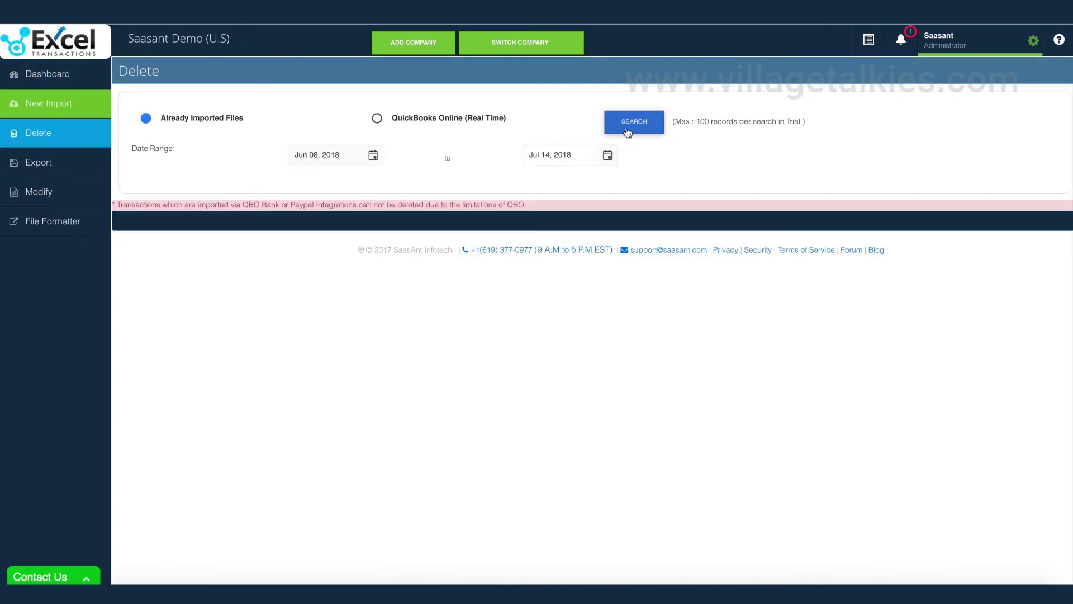
click(634, 124)
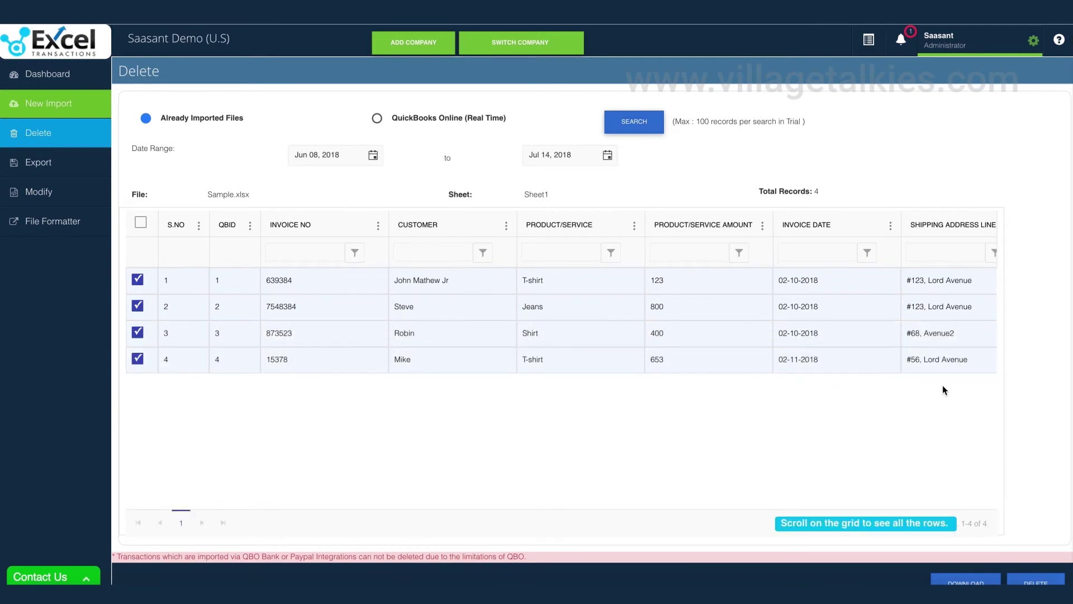
scroll(1034, 408, down, 1)
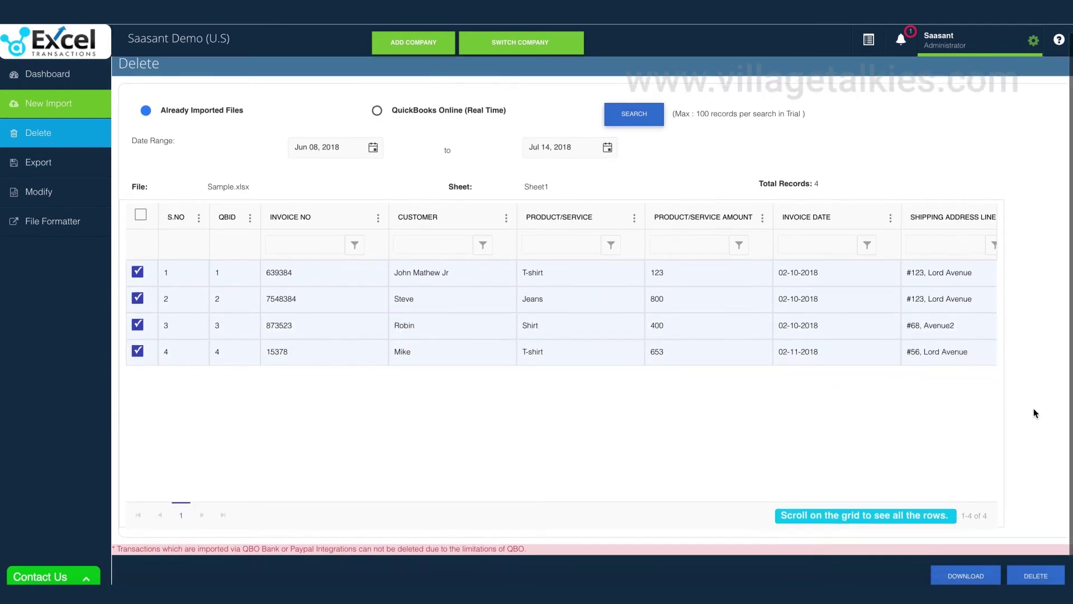
click(1037, 571)
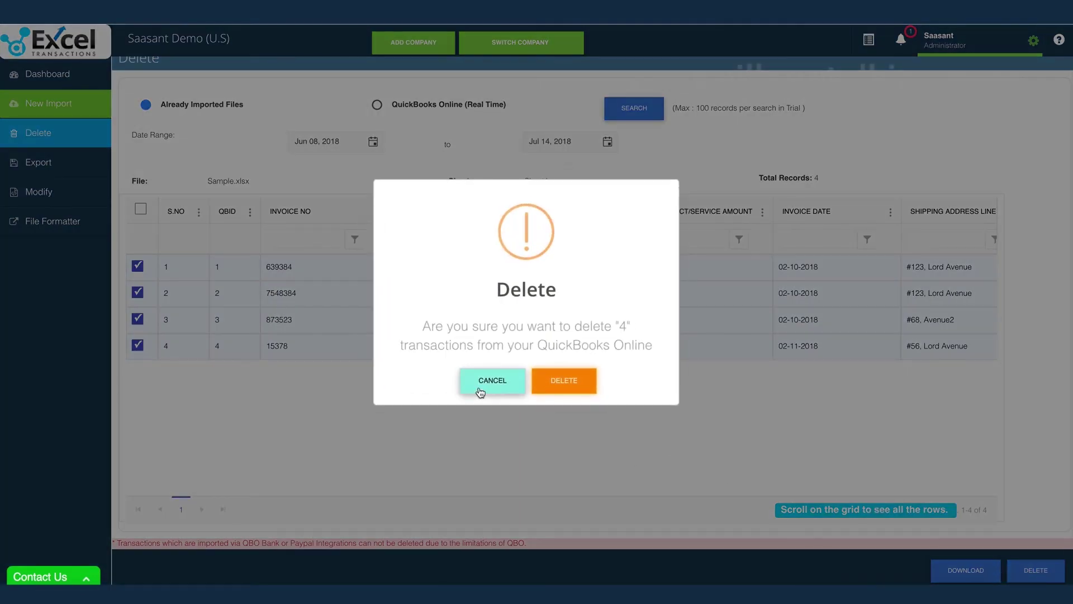
click(491, 380)
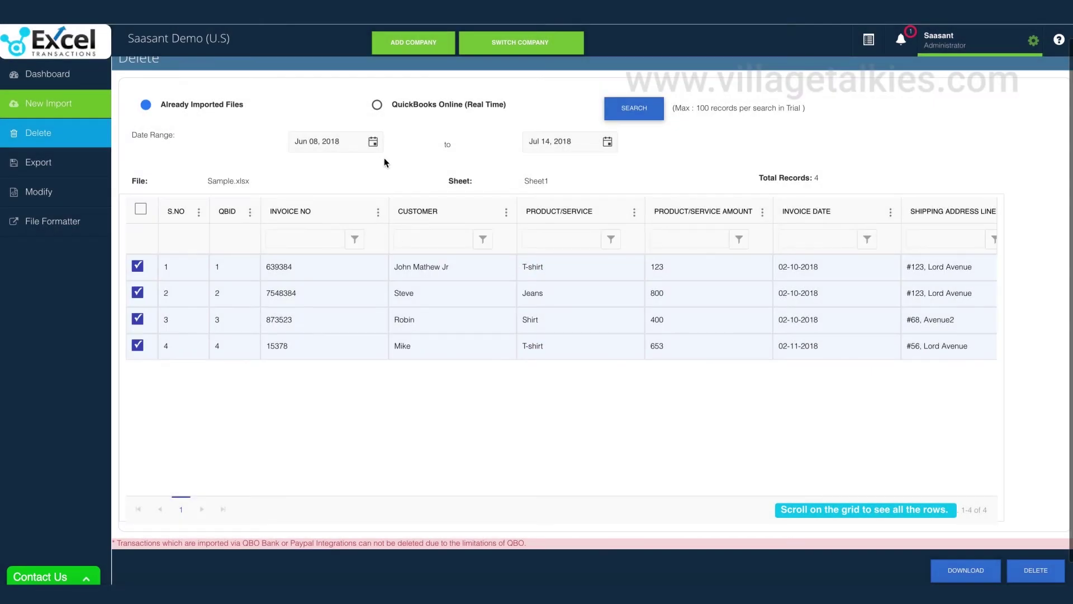
- Search QuickBooks Online (Real Time) for Invoice transactions in the date range
click(377, 105)
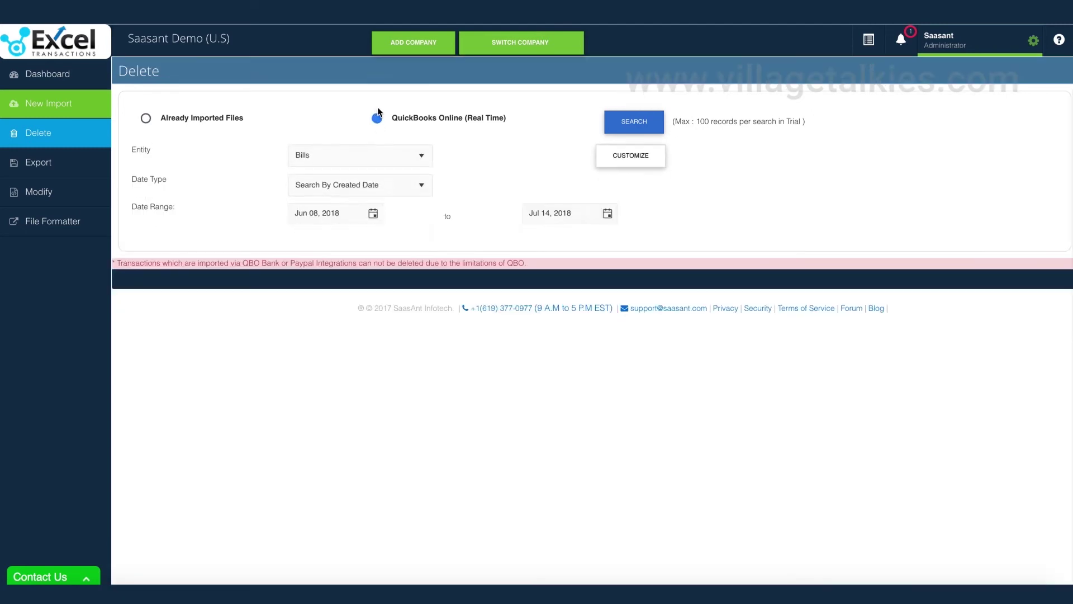
click(405, 157)
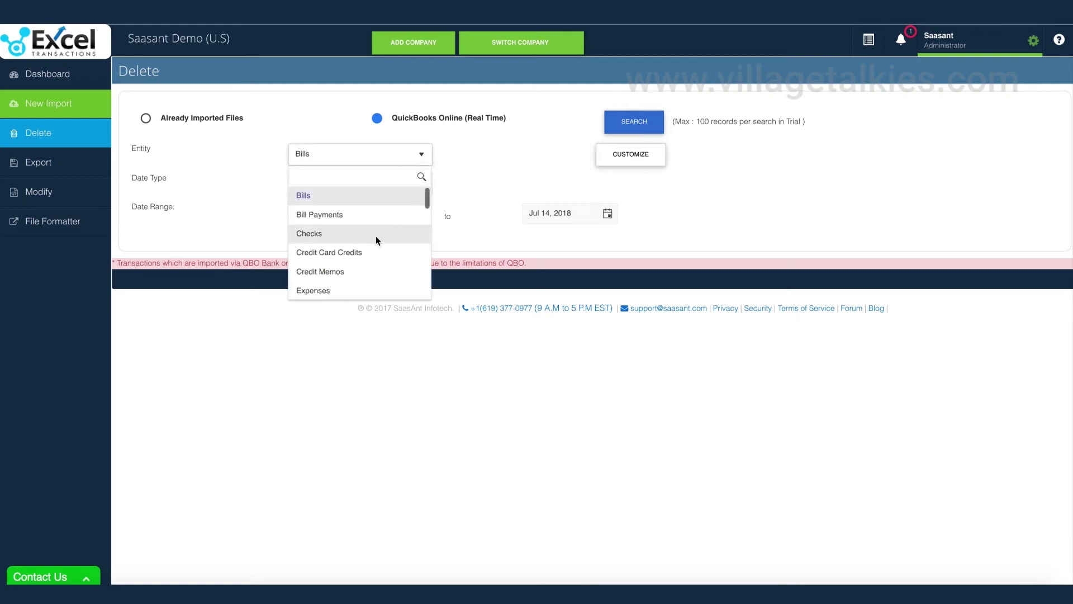
scroll(376, 237, down, 5)
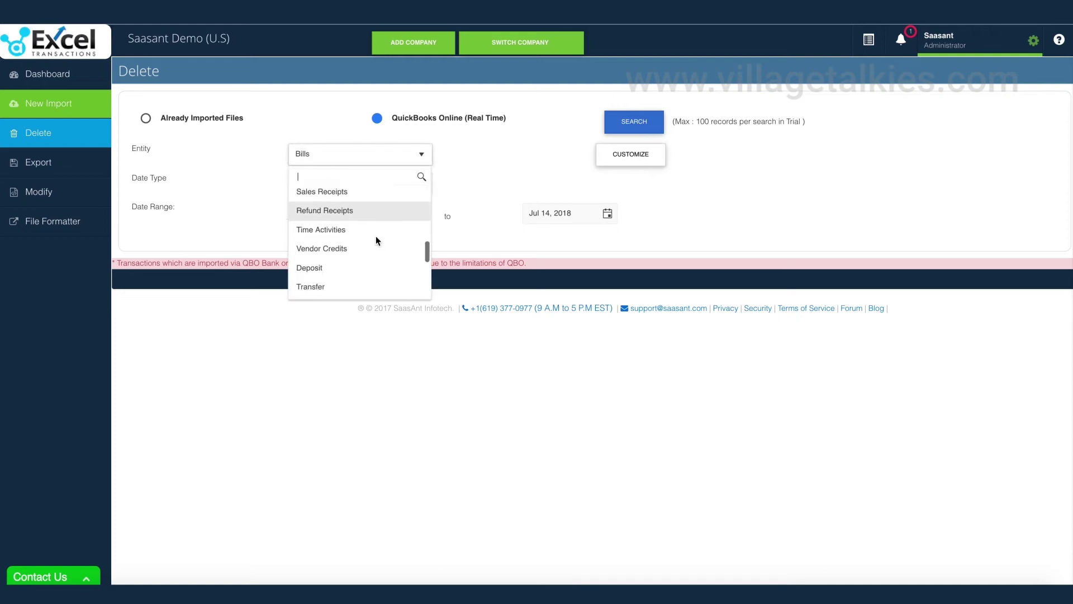
scroll(376, 237, up, 6)
scroll(376, 237, down, 3)
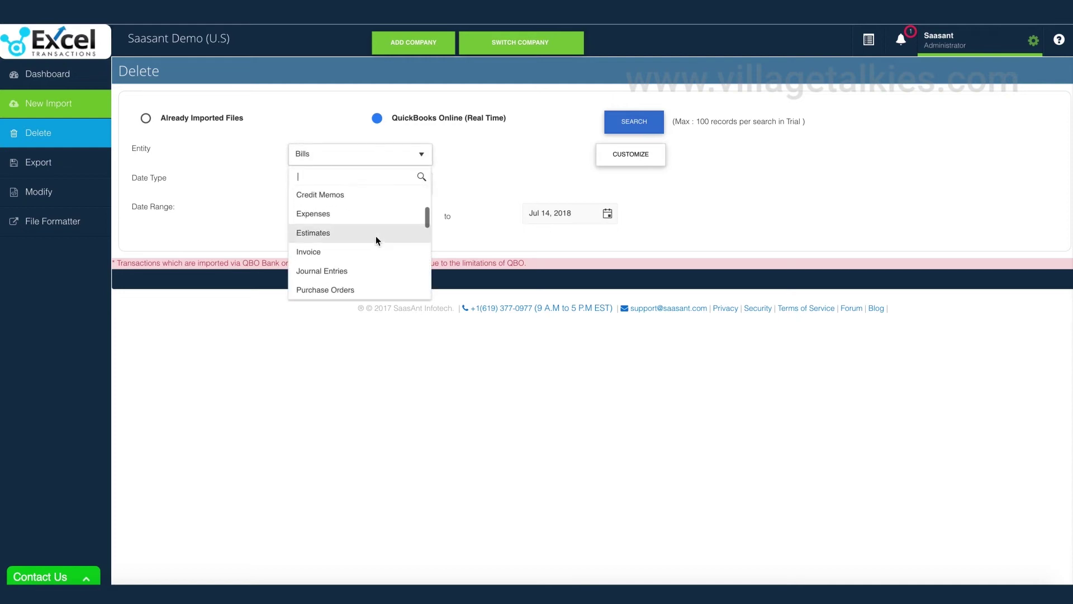
click(354, 251)
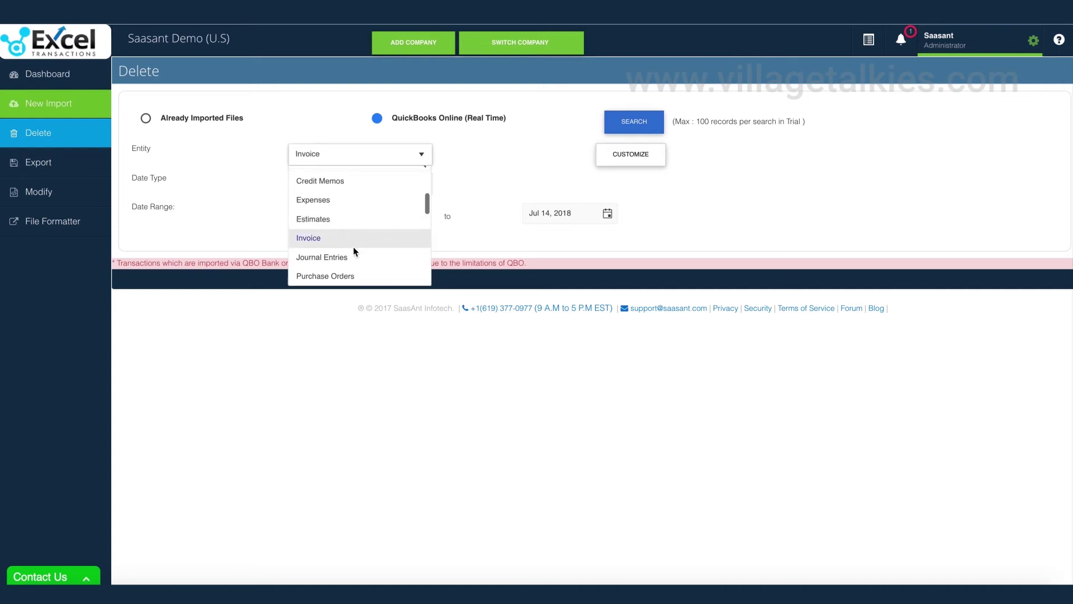
click(626, 127)
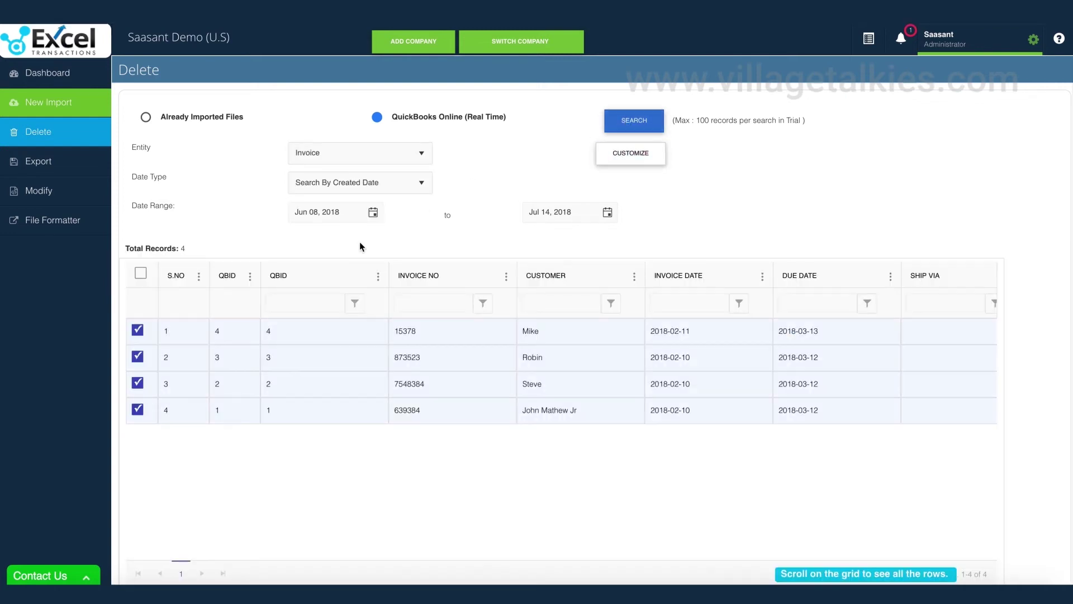
- Select only invoices 7548384 and 639384 and confirm their deletion
click(141, 273)
click(141, 273)
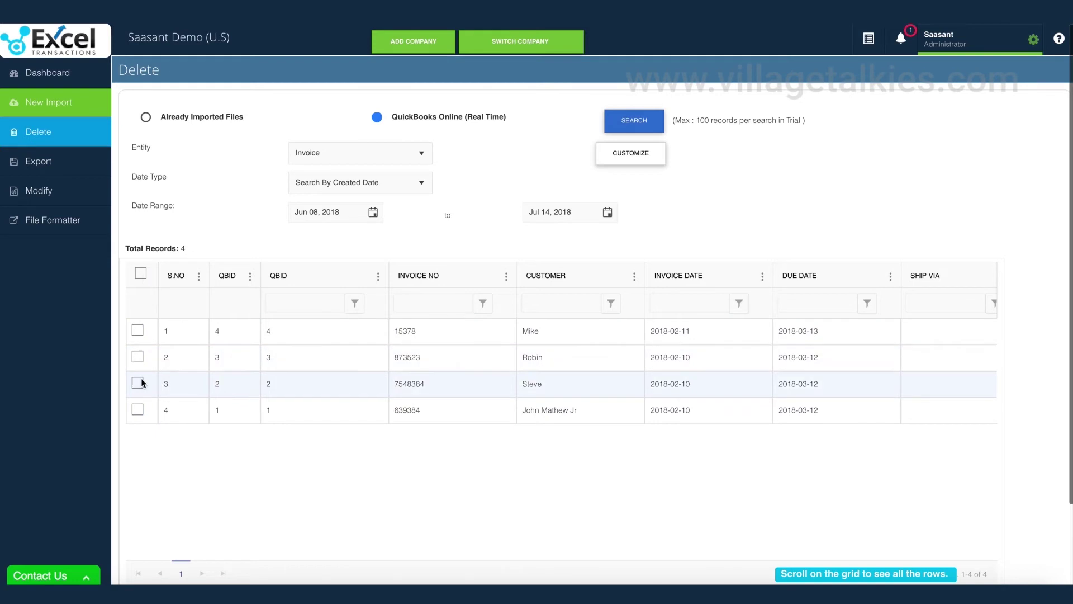
click(138, 409)
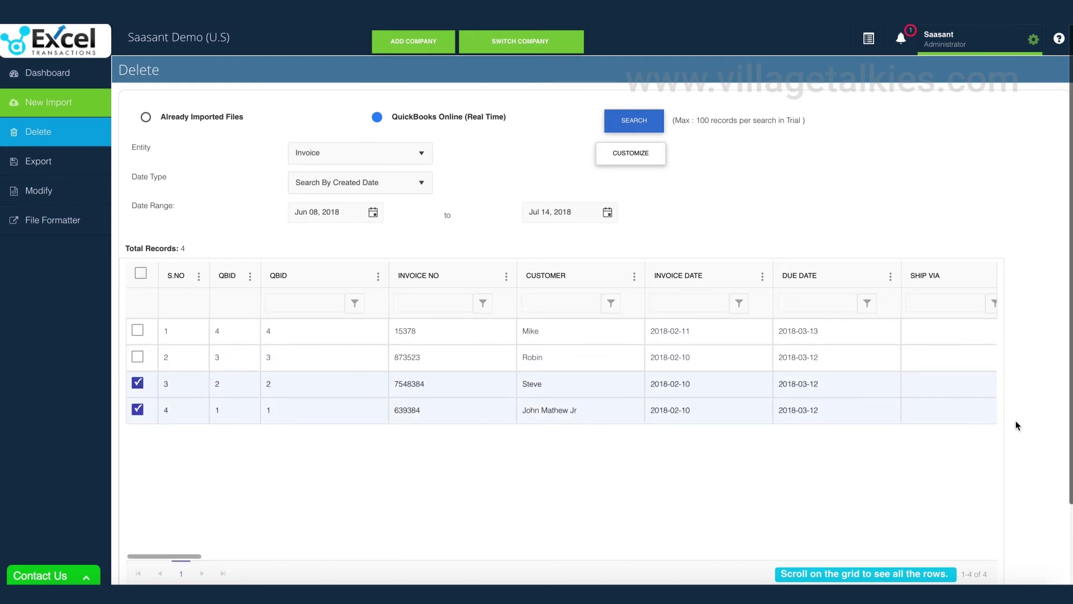
scroll(1015, 420, down, 2)
click(1036, 577)
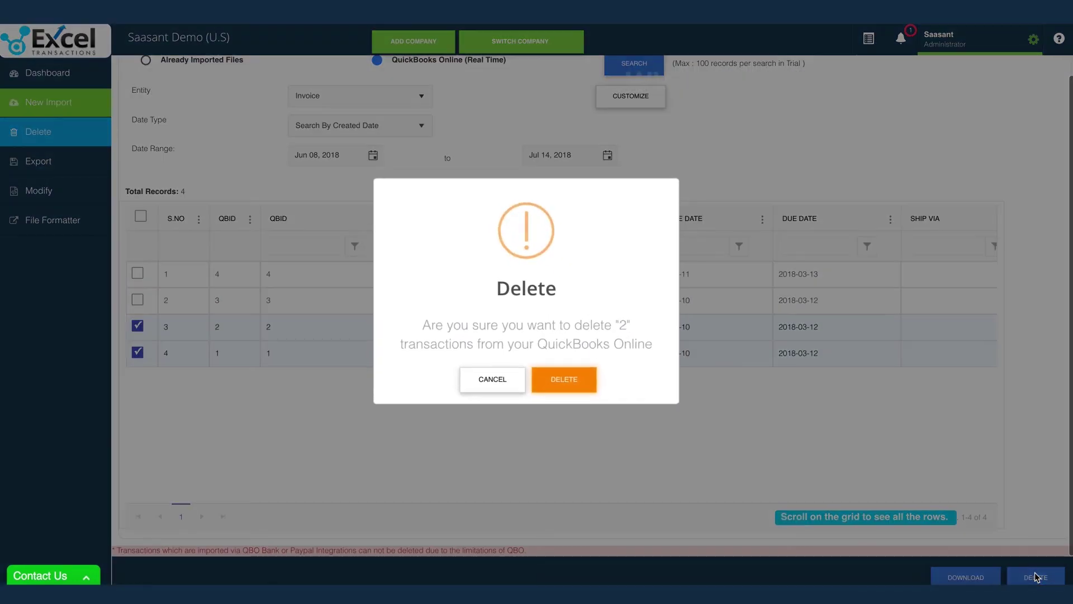
click(561, 382)
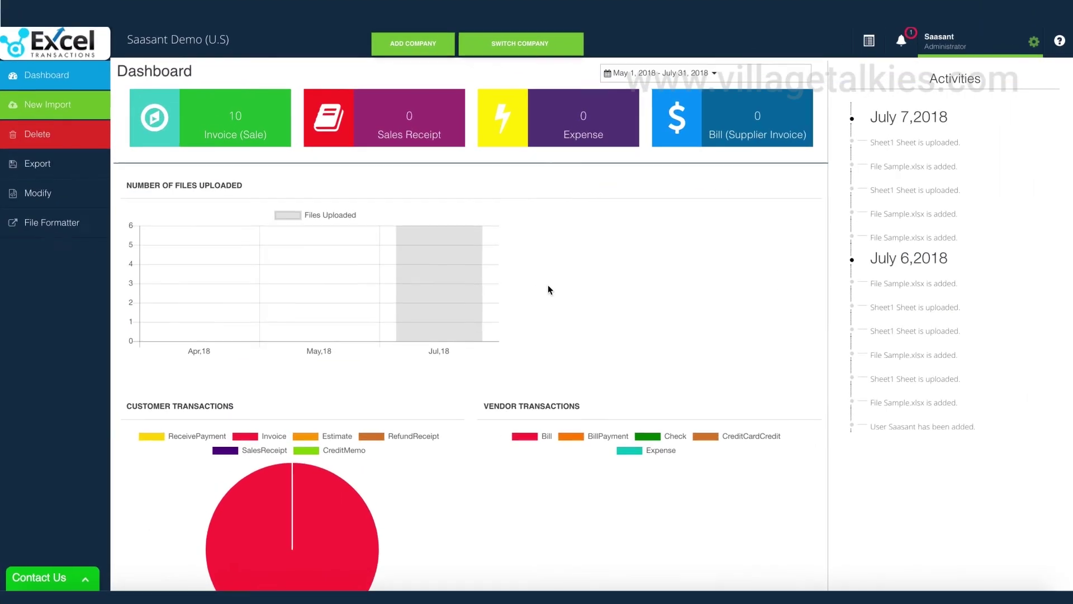
- On the Export page, choose Invoice as the transaction type
click(61, 171)
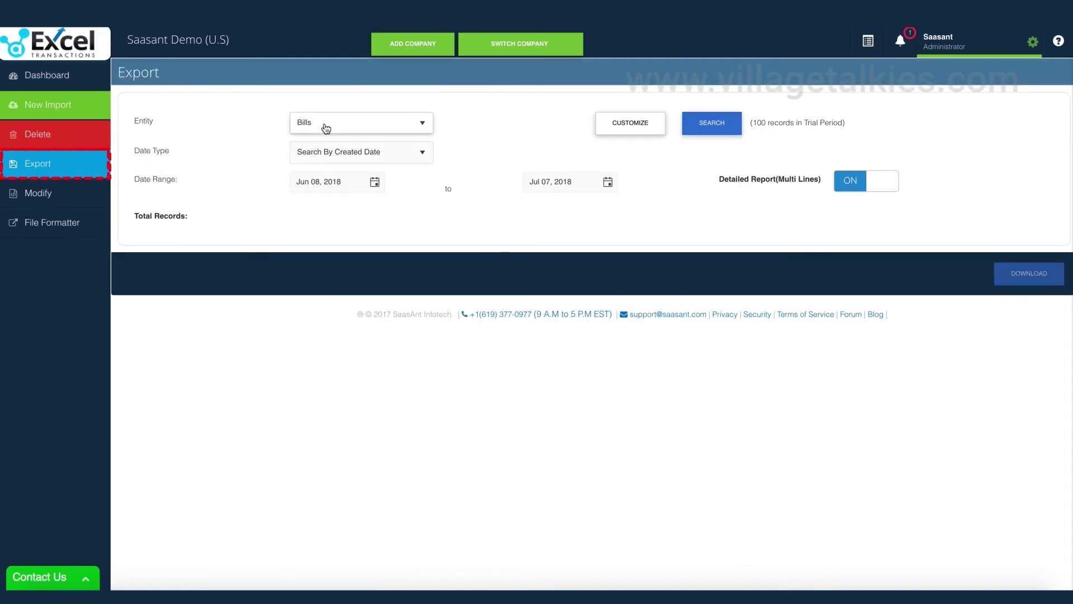
click(326, 129)
scroll(347, 213, down, 3)
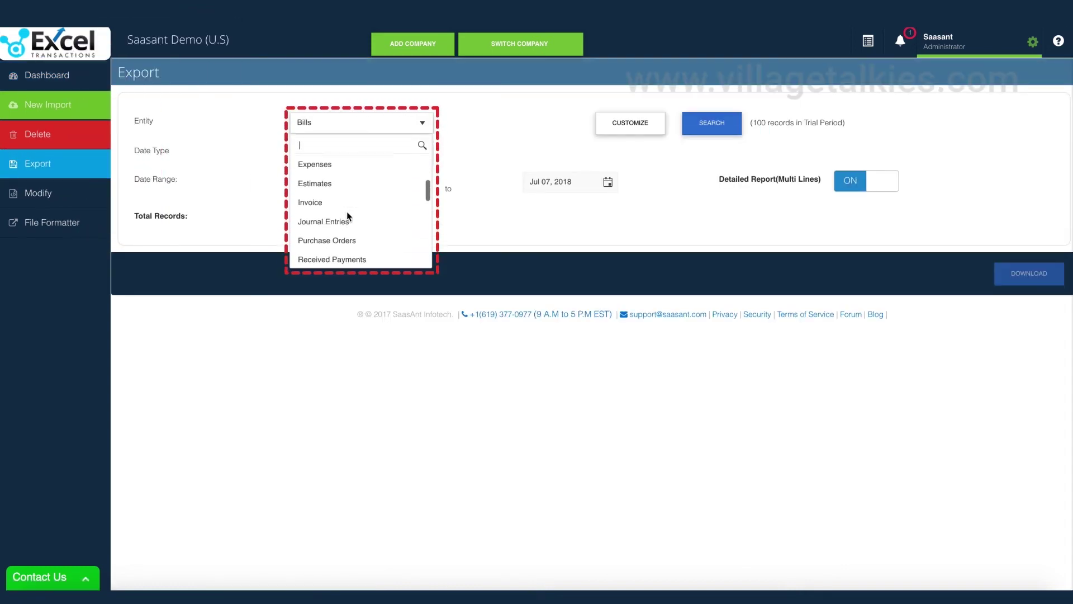
scroll(346, 214, down, 5)
scroll(347, 213, up, 3)
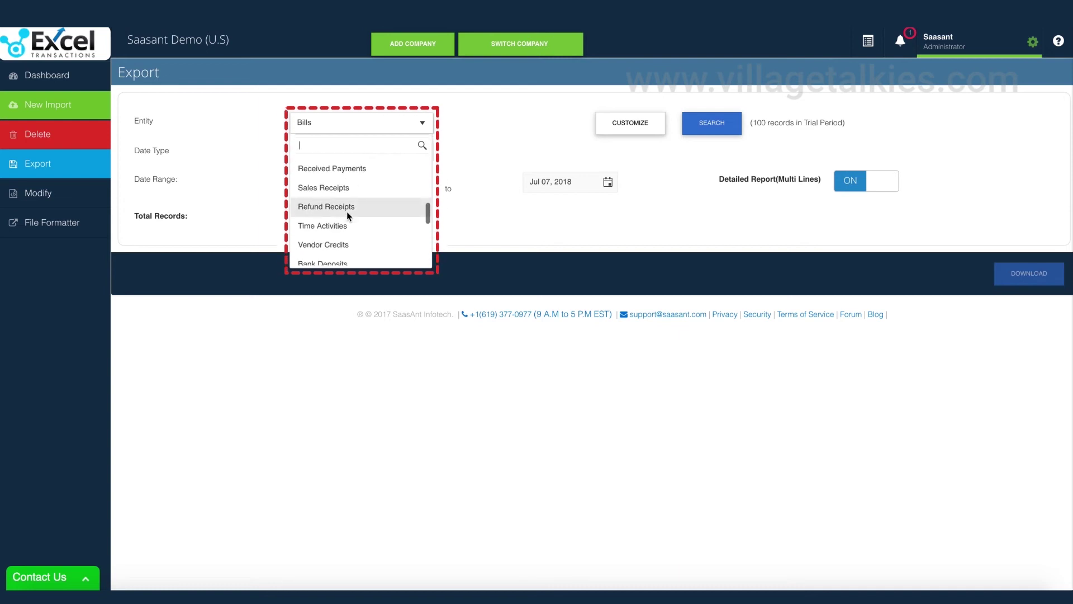
scroll(347, 215, up, 3)
click(329, 178)
- Keep searching by created date with the start date Jun 08, 2018
click(423, 157)
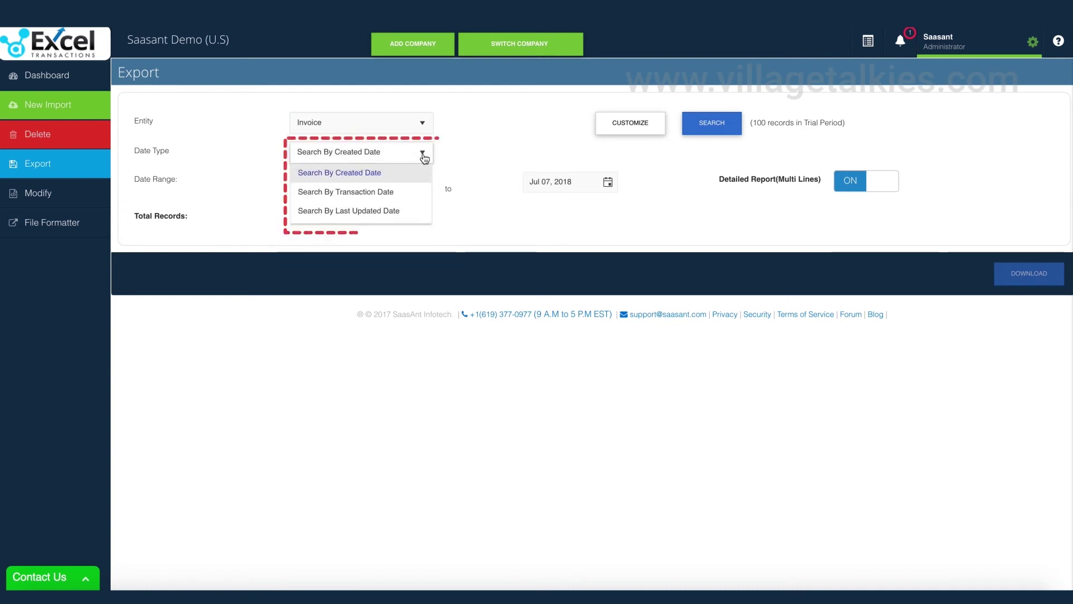
click(424, 156)
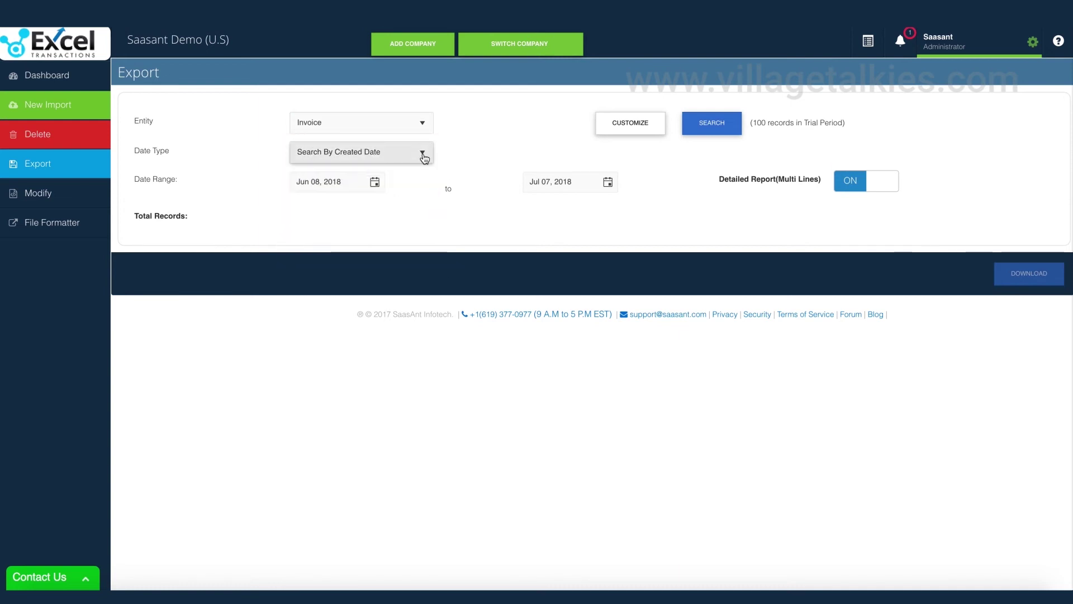
click(375, 183)
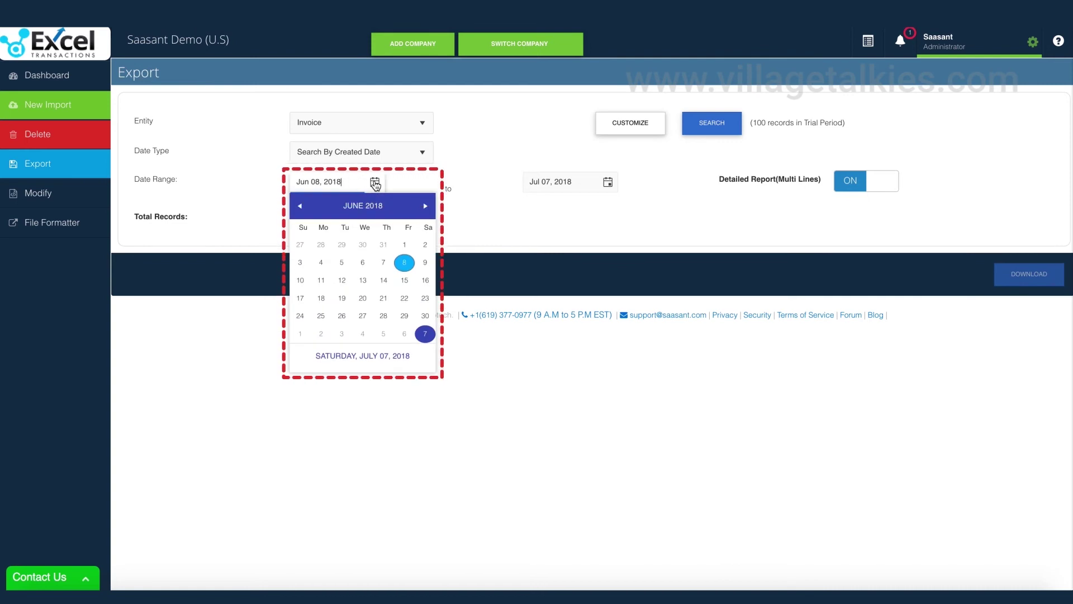
click(378, 184)
- Search for invoices and download the two found records as a CSV file
click(636, 136)
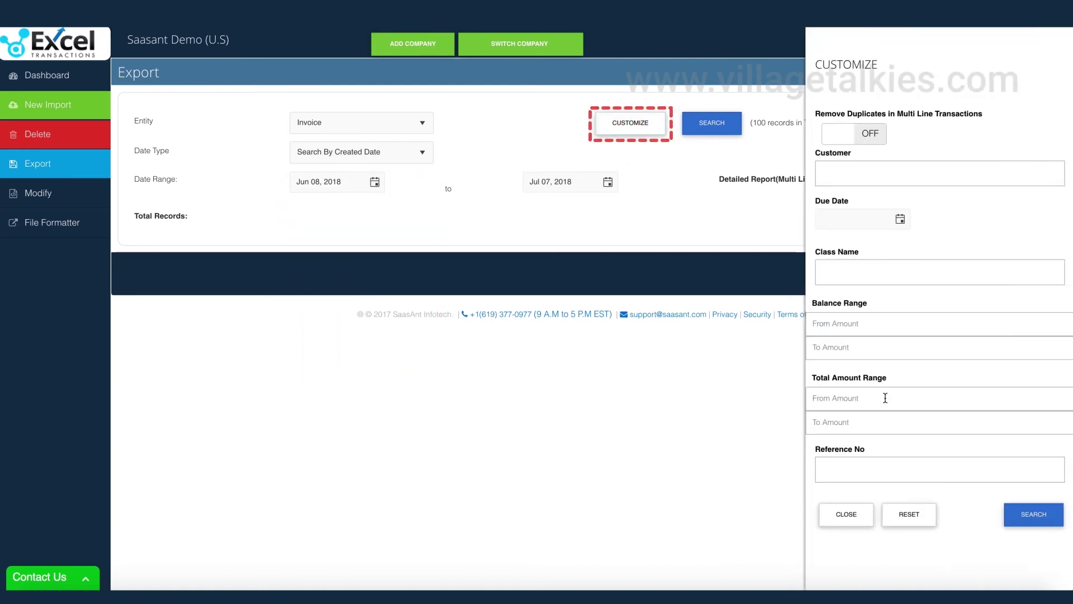
click(845, 514)
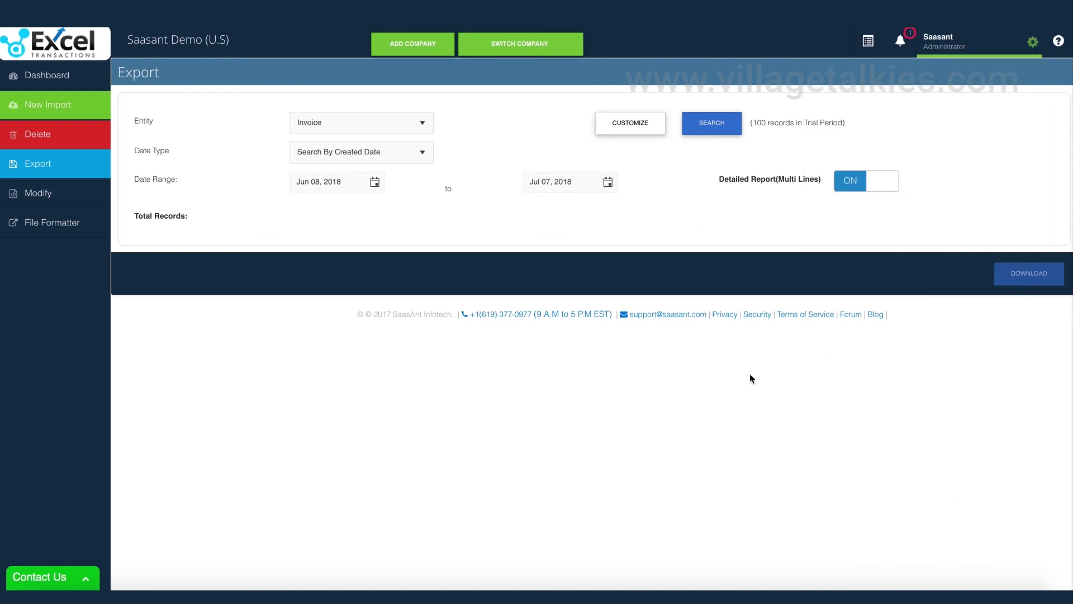
click(714, 130)
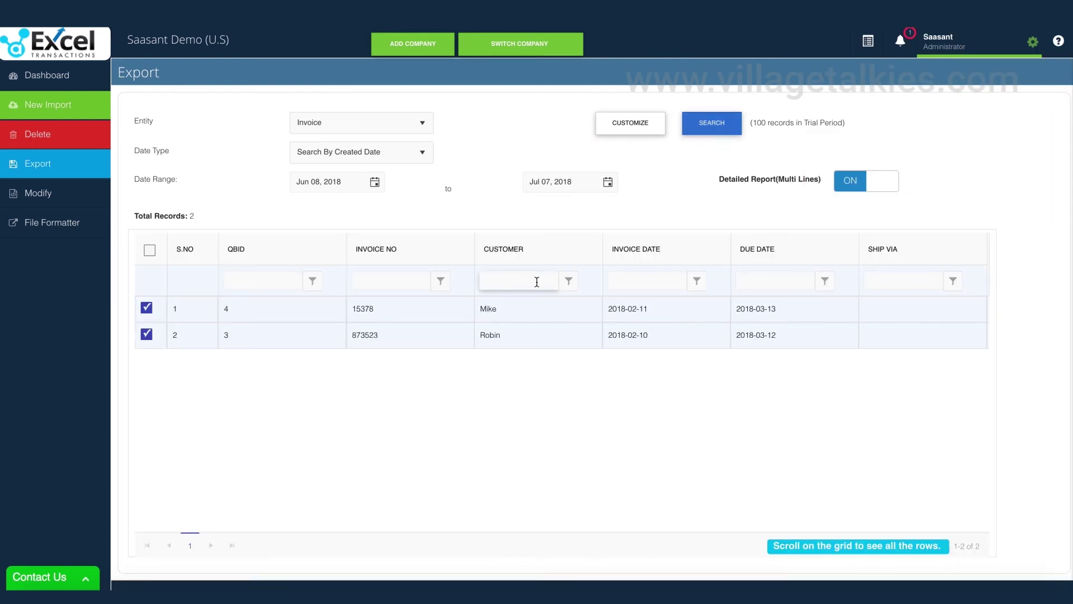
scroll(1021, 432, down, 1)
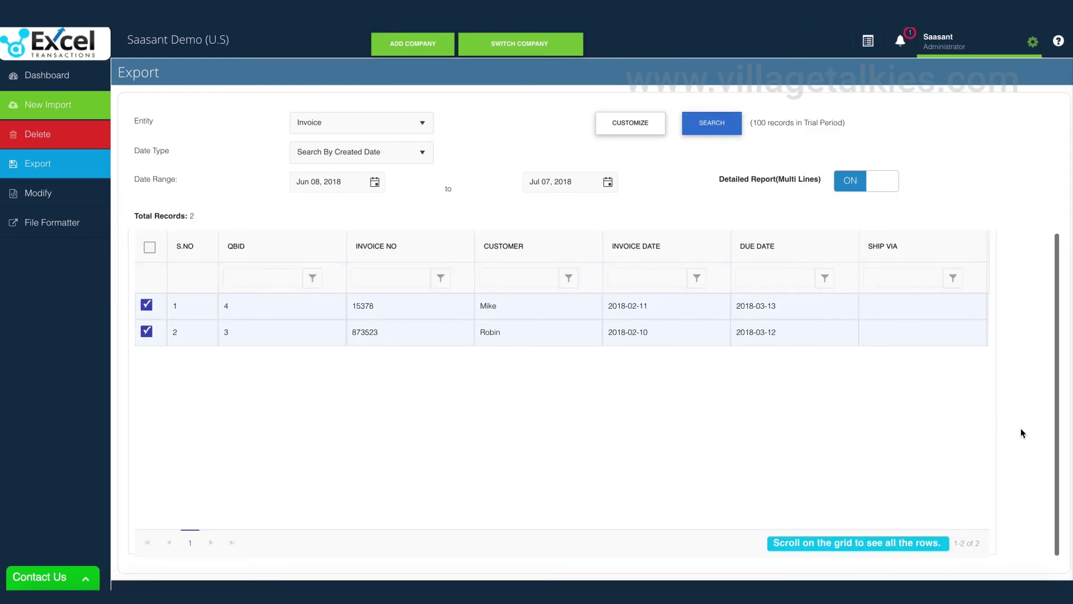
scroll(1045, 492, down, 1)
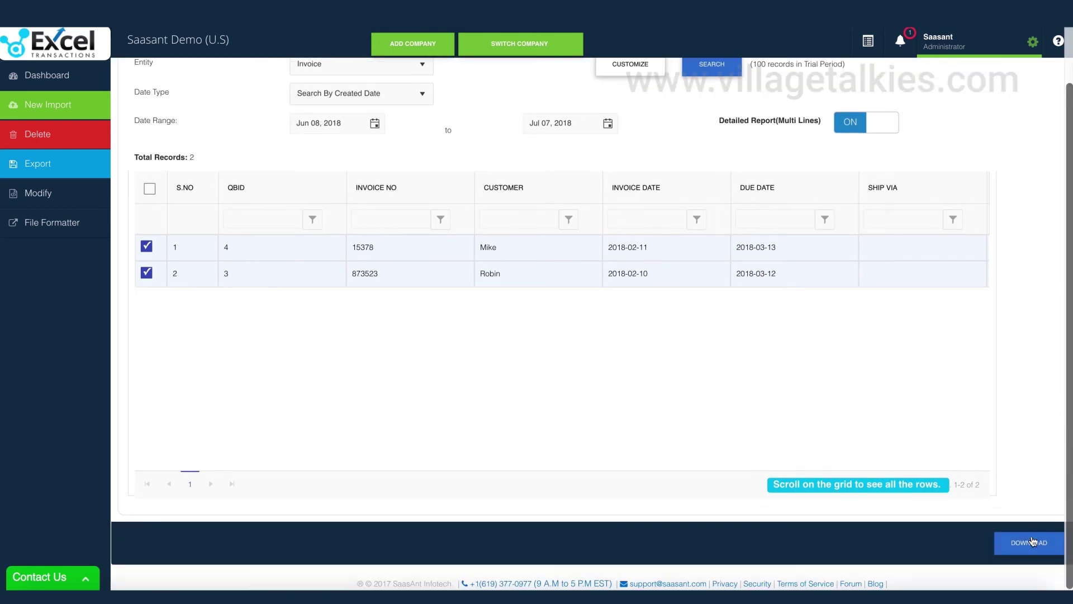
click(1031, 542)
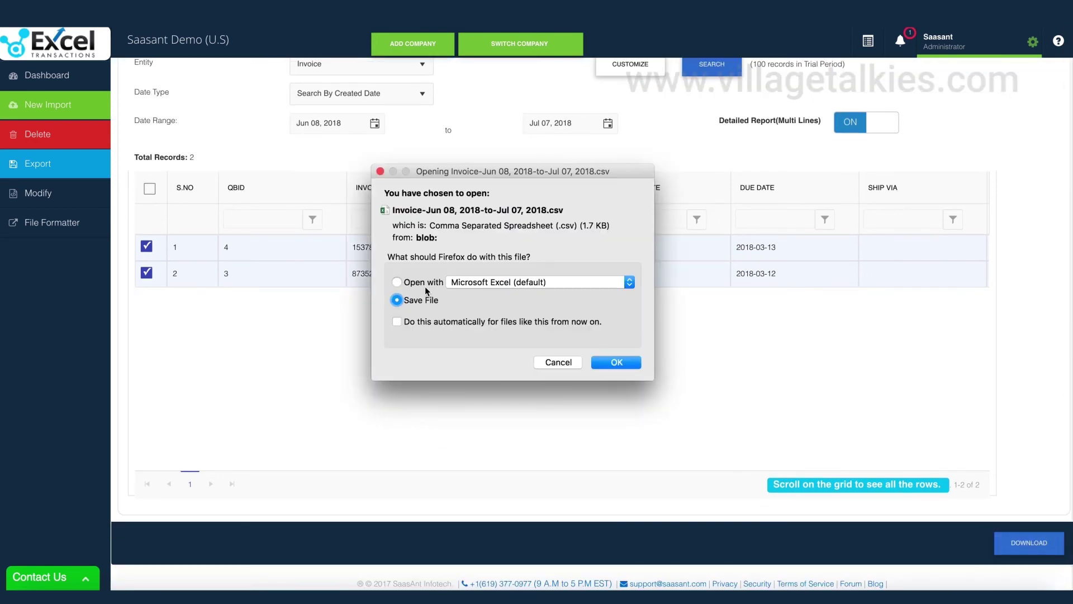
- Open the exported invoice CSV in Excel and scroll right through its columns
click(616, 362)
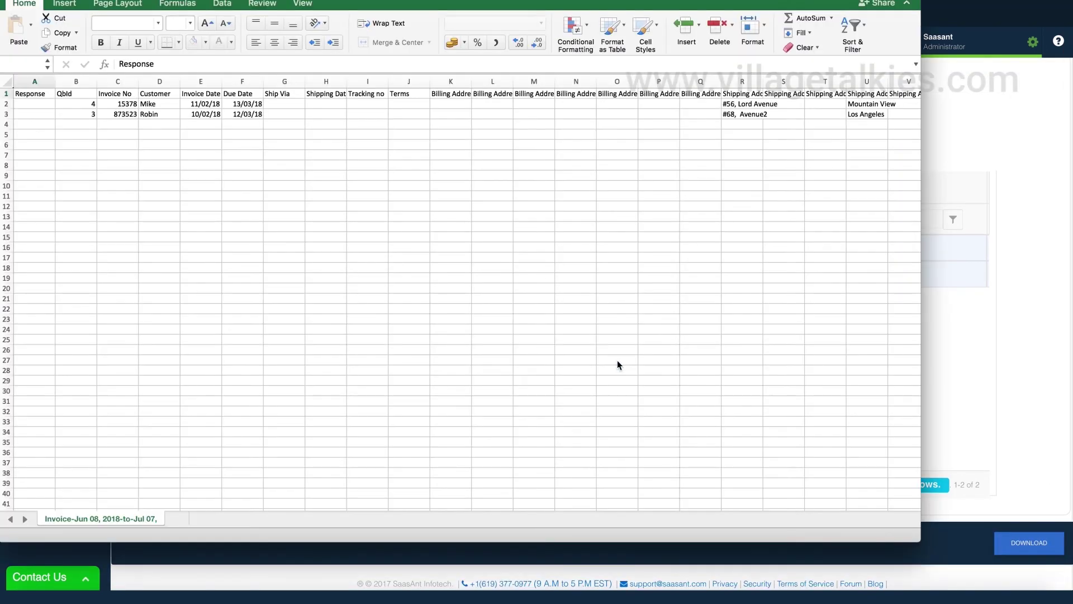
drag(601, 1, 639, 24)
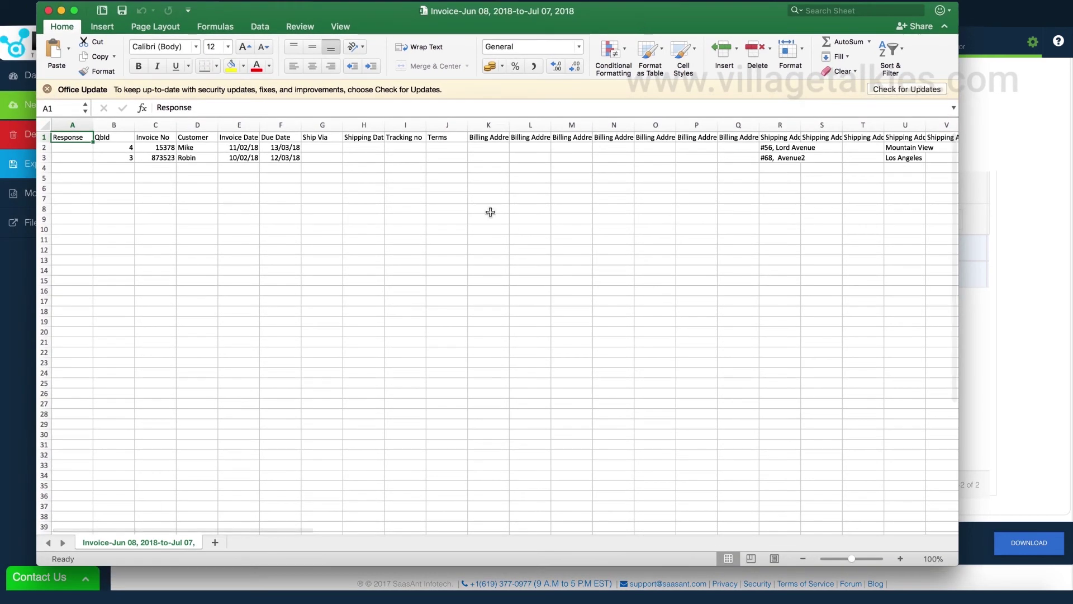
scroll(397, 307, right, 10)
scroll(397, 306, right, 15)
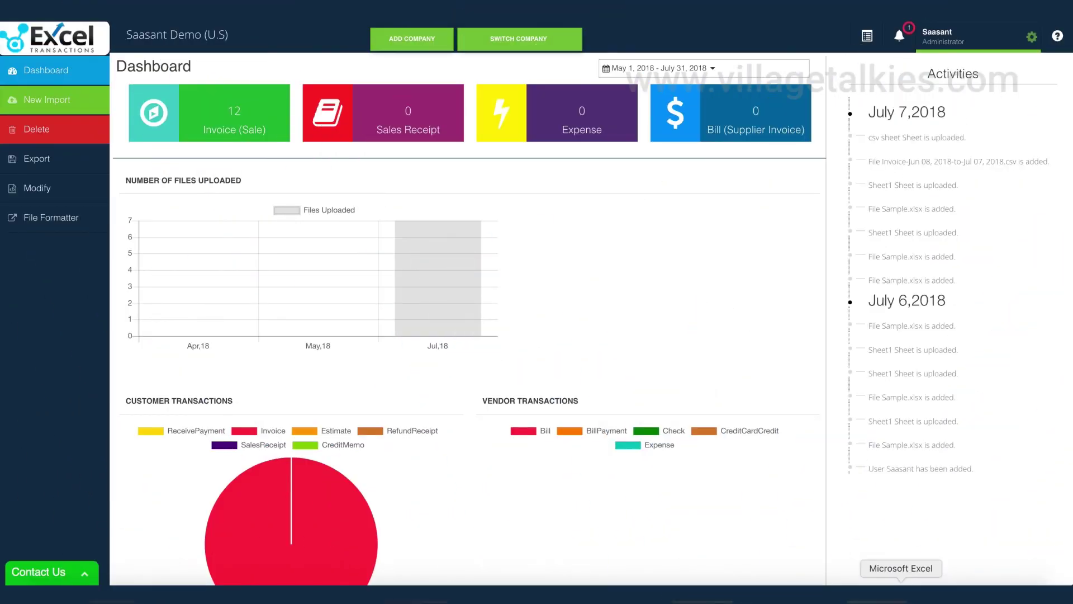
- Replace the customer names in B2 and B3 with new names
click(901, 594)
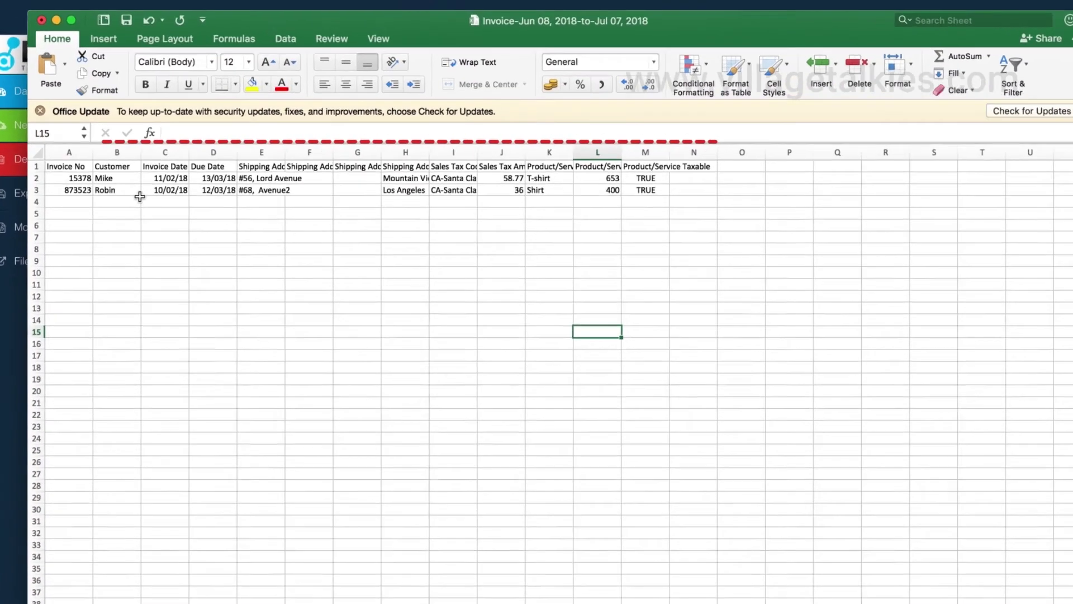
double_click(110, 153)
text(John)
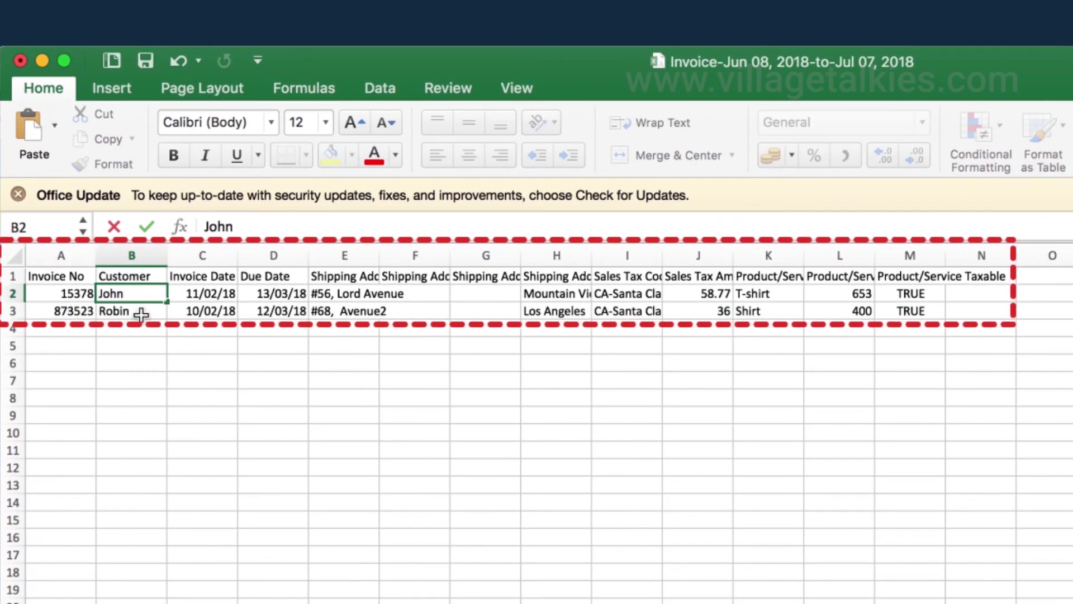
double_click(141, 312)
drag(141, 311, 65, 311)
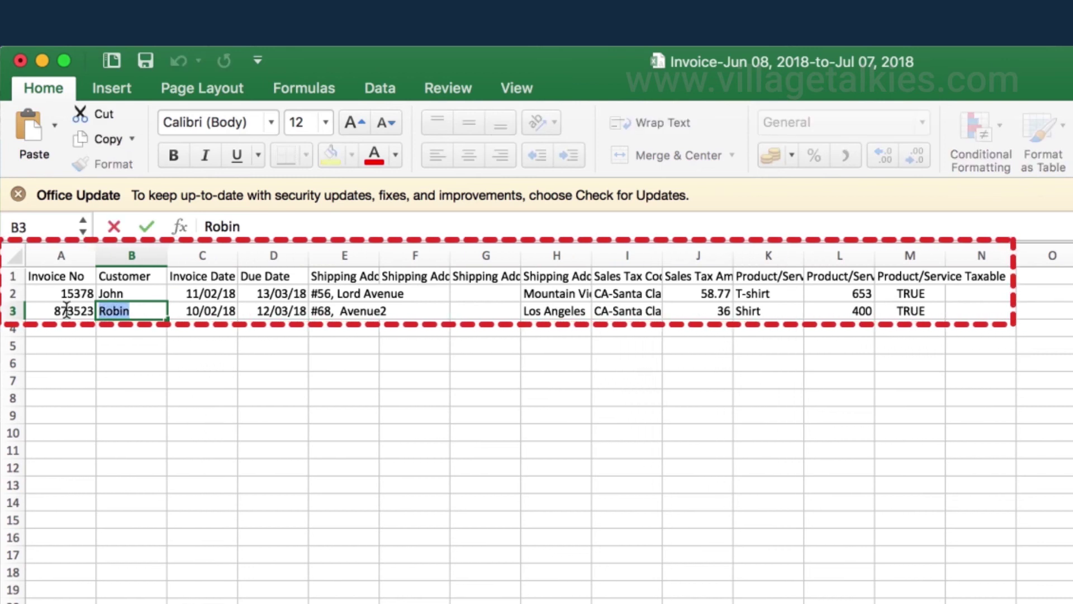
text(Steve)
key(Return)
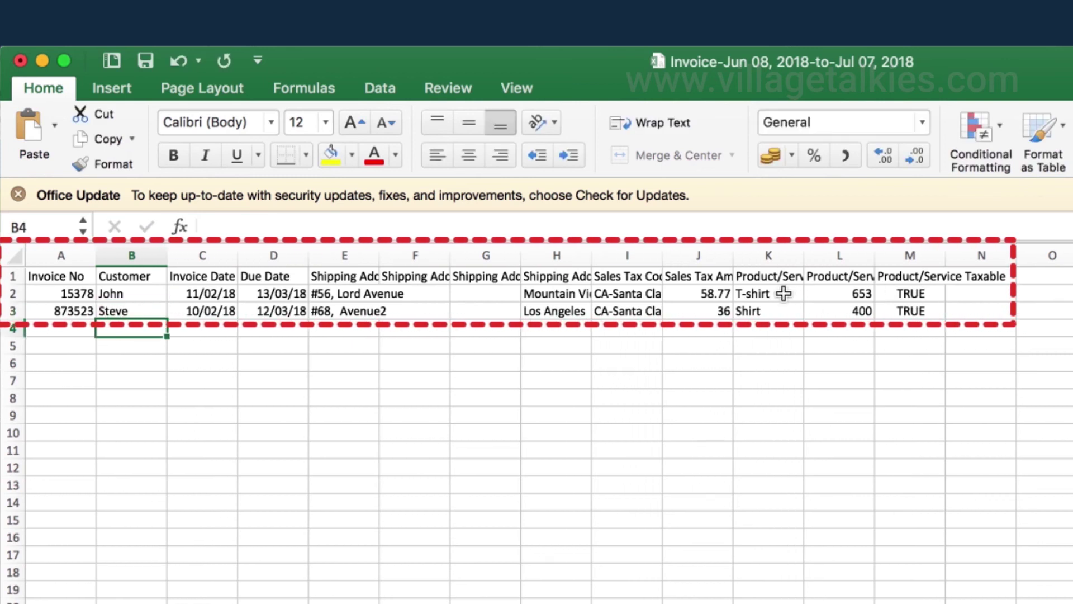
- Set the product amounts in L2 and L3 to 120 and 200, then return to SaaSant
click(843, 291)
text(120)
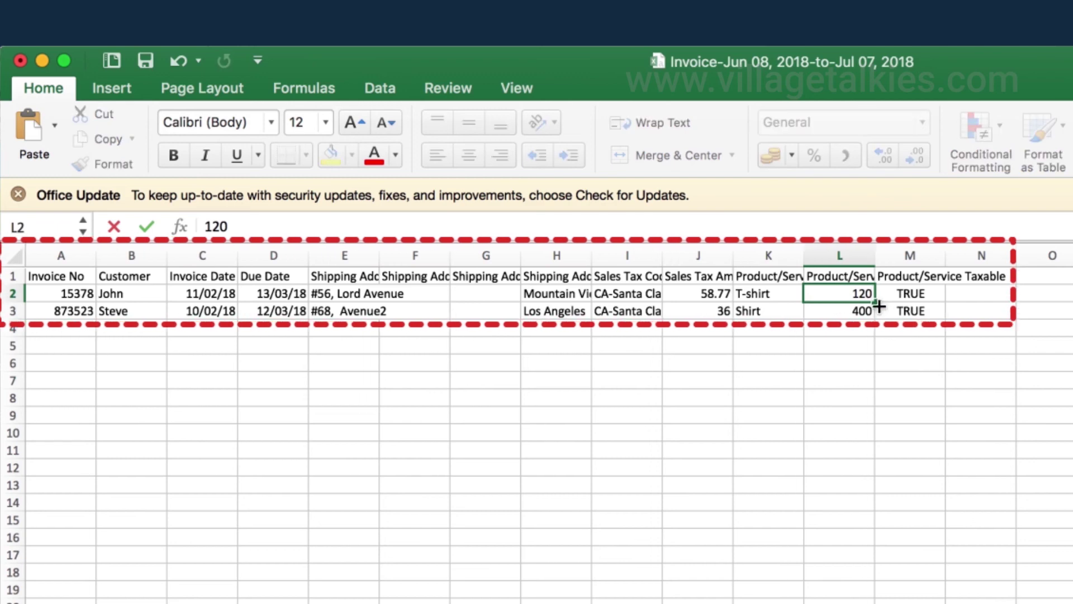
key(Return)
text(200)
key(Return)
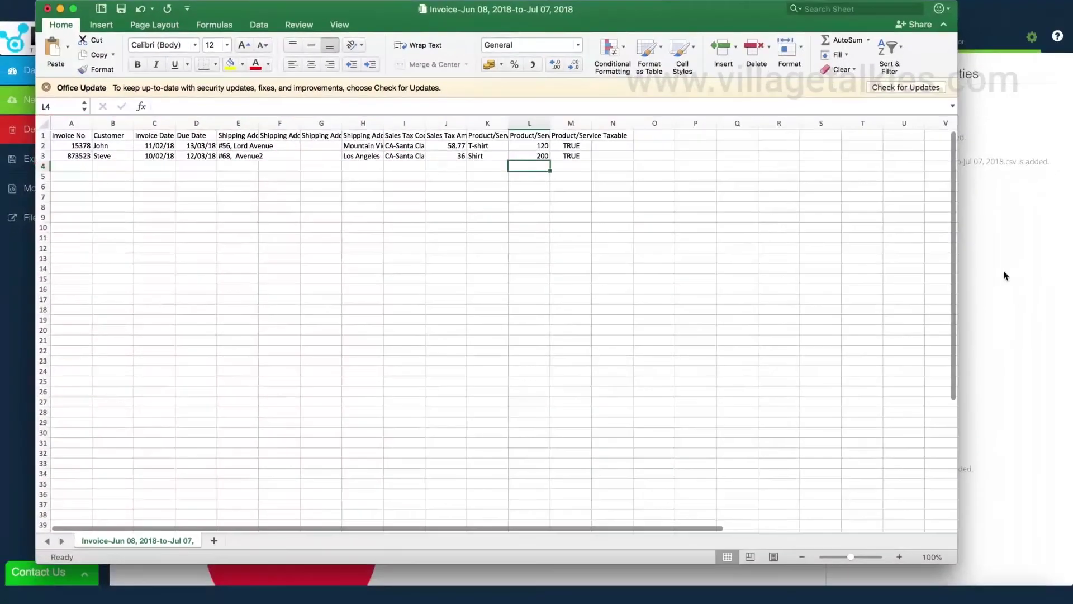
key(super+Tab)
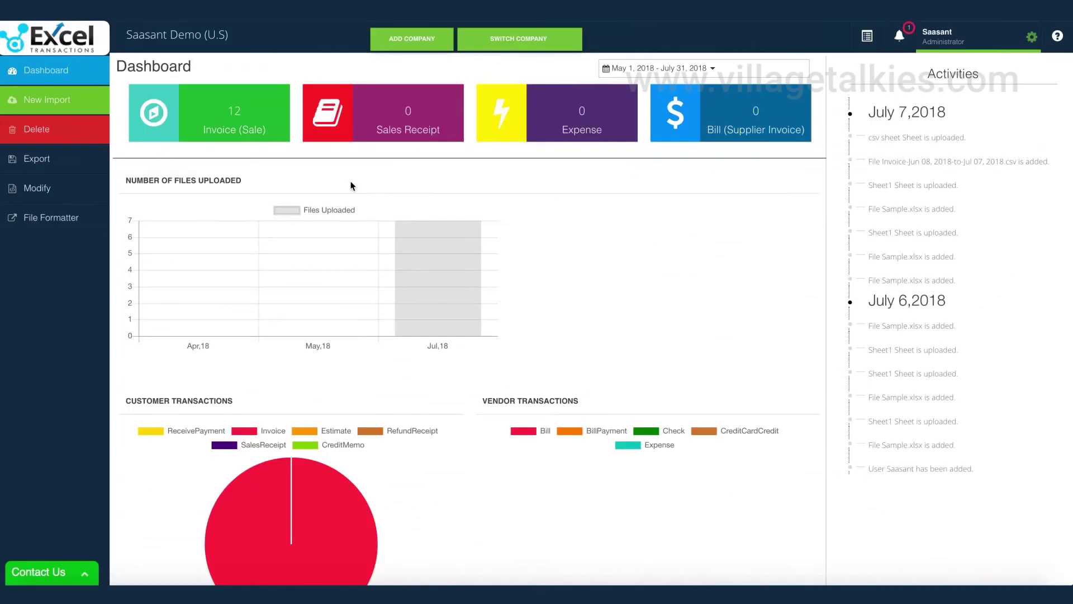
- Start a Modify upload with Invoice as the entity and review its two mapped rows
click(51, 190)
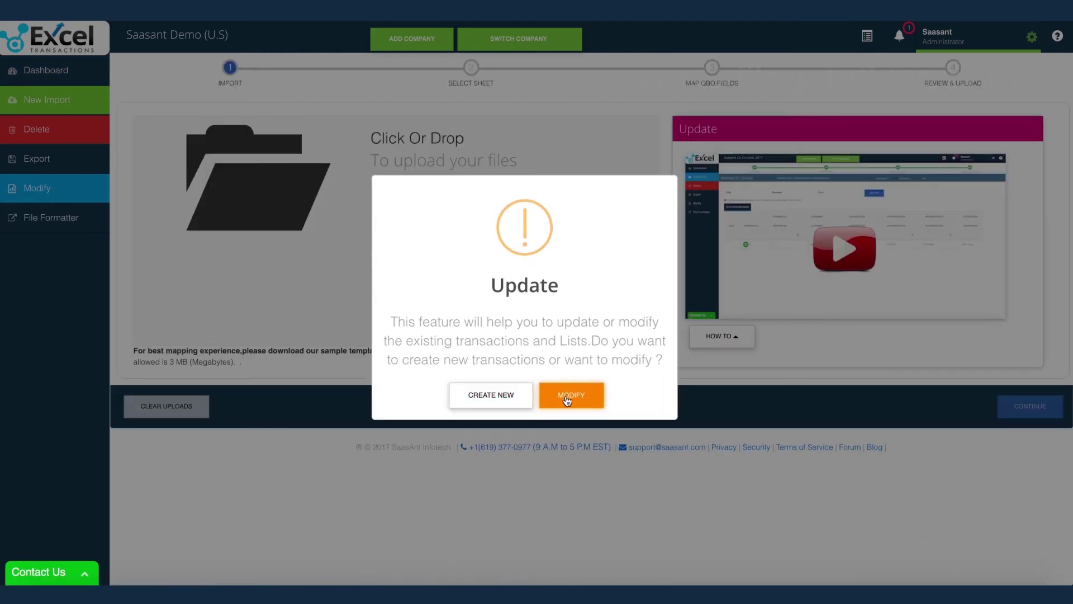
click(566, 400)
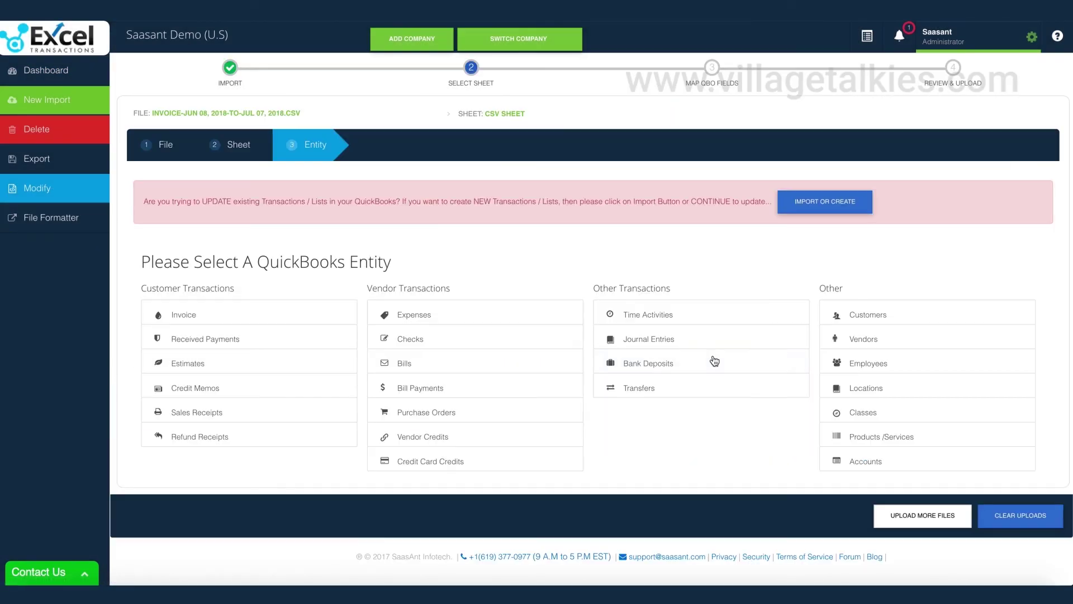
click(243, 313)
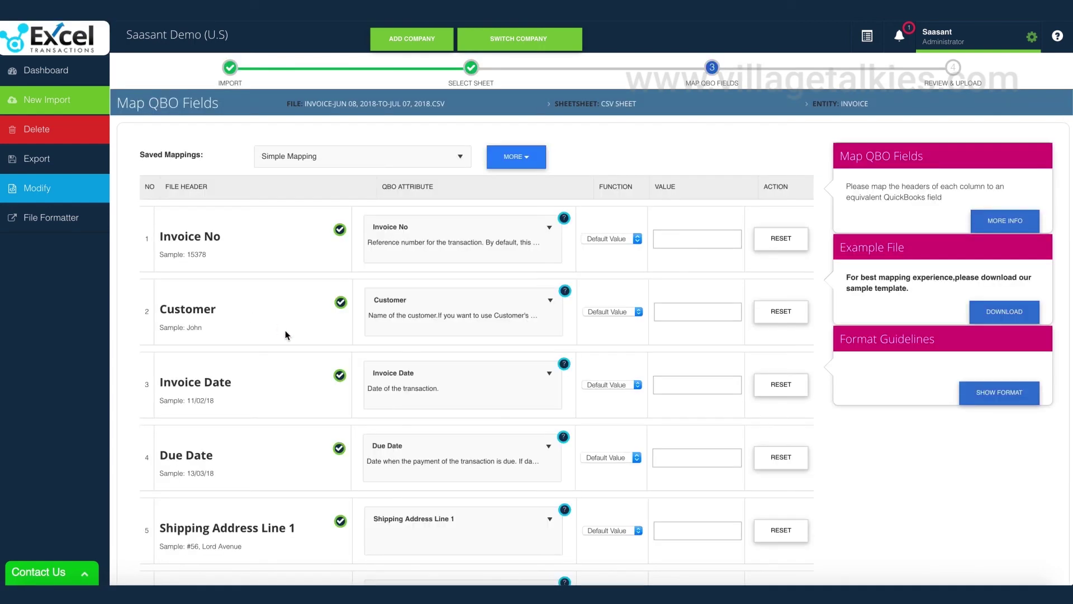
scroll(295, 343, down, 5)
scroll(295, 343, down, 12)
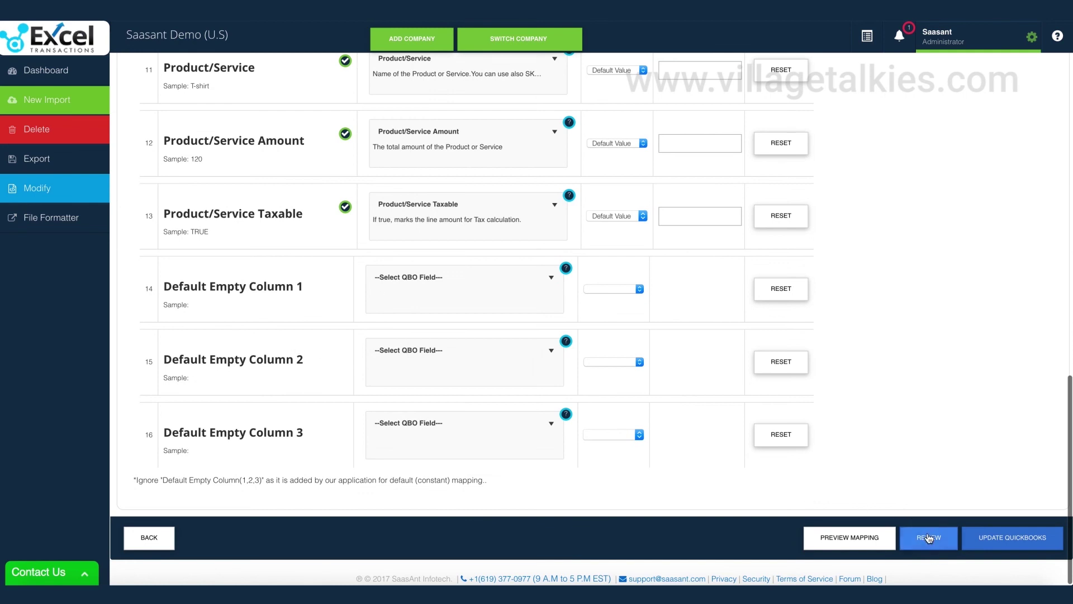
click(929, 538)
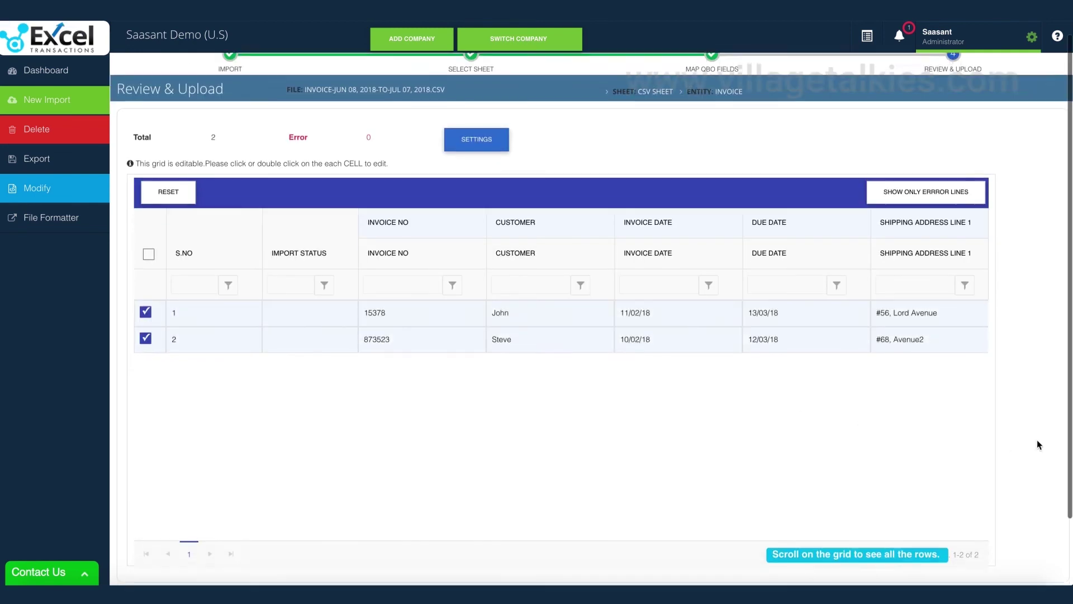
- Upload the two modified invoices to QuickBooks and show the import results
scroll(1038, 445, down, 2)
click(1031, 556)
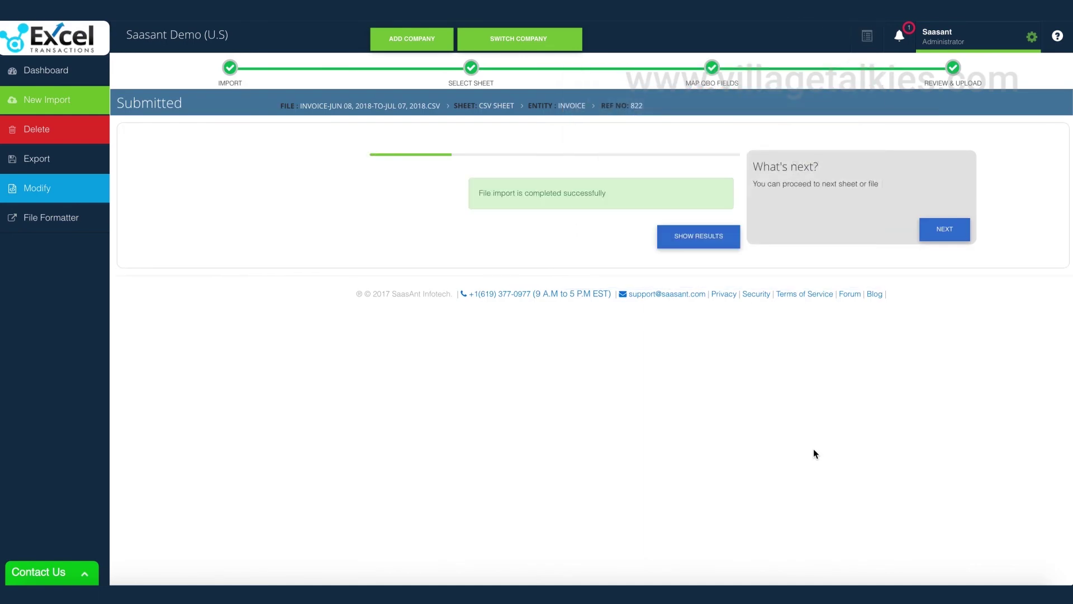
click(705, 240)
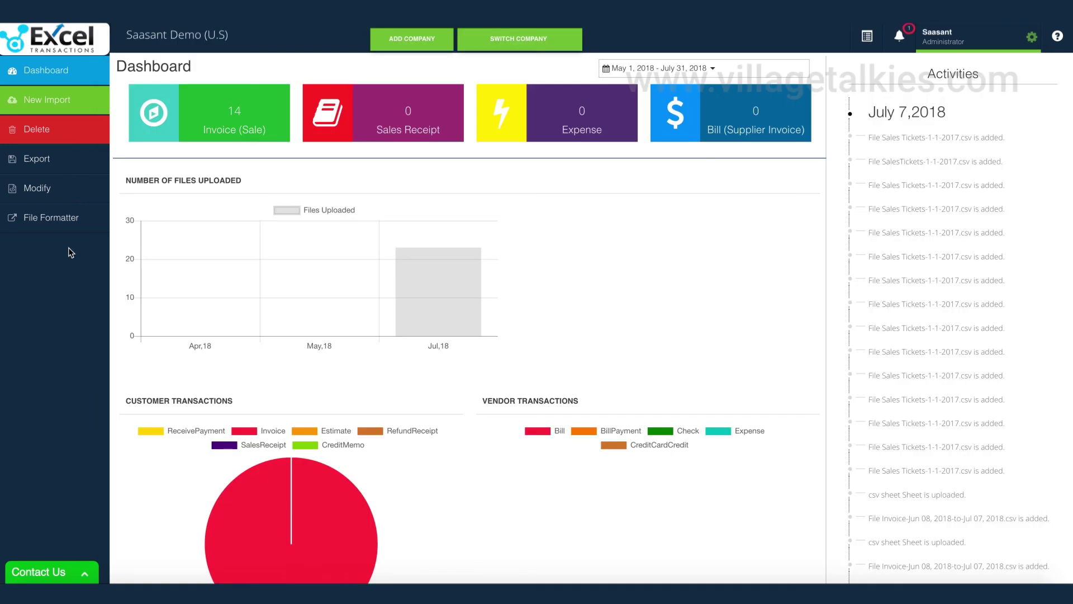
- In File Formatter, set the entity to Sales Receipts
click(67, 226)
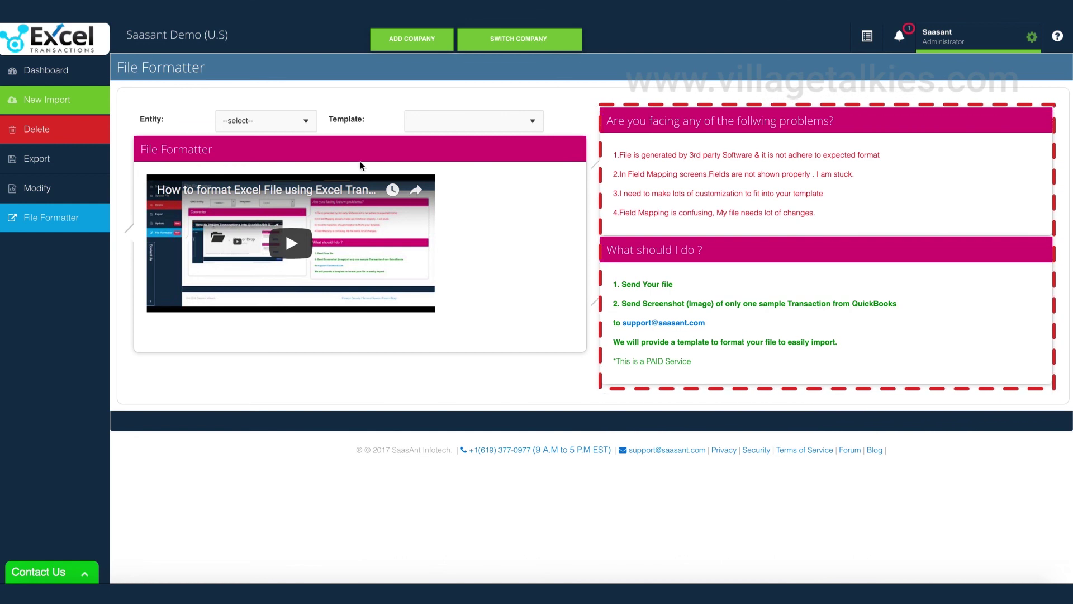
click(302, 125)
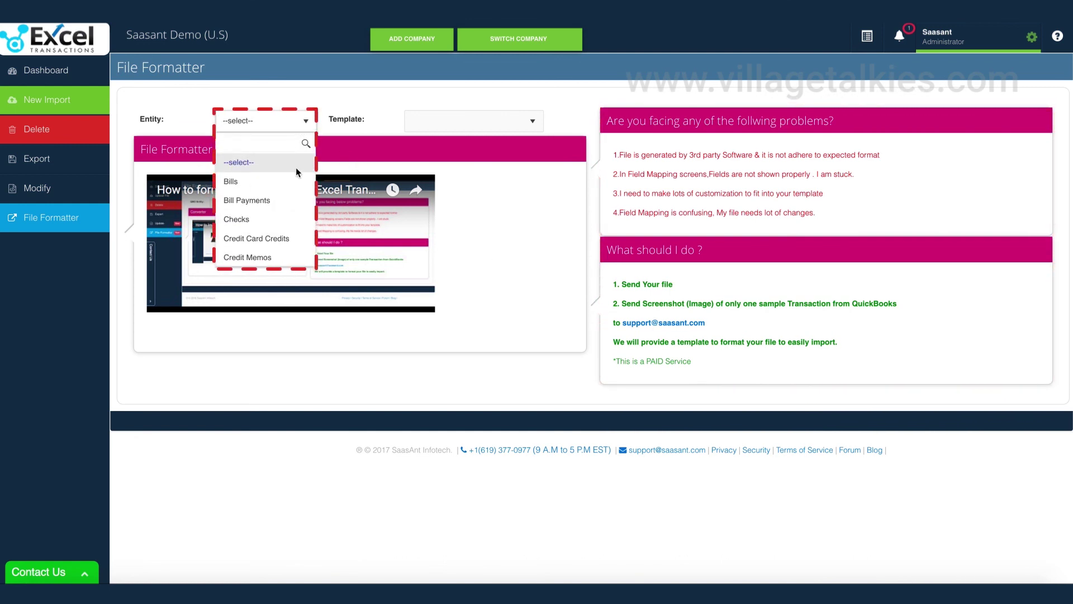
scroll(292, 198, down, 5)
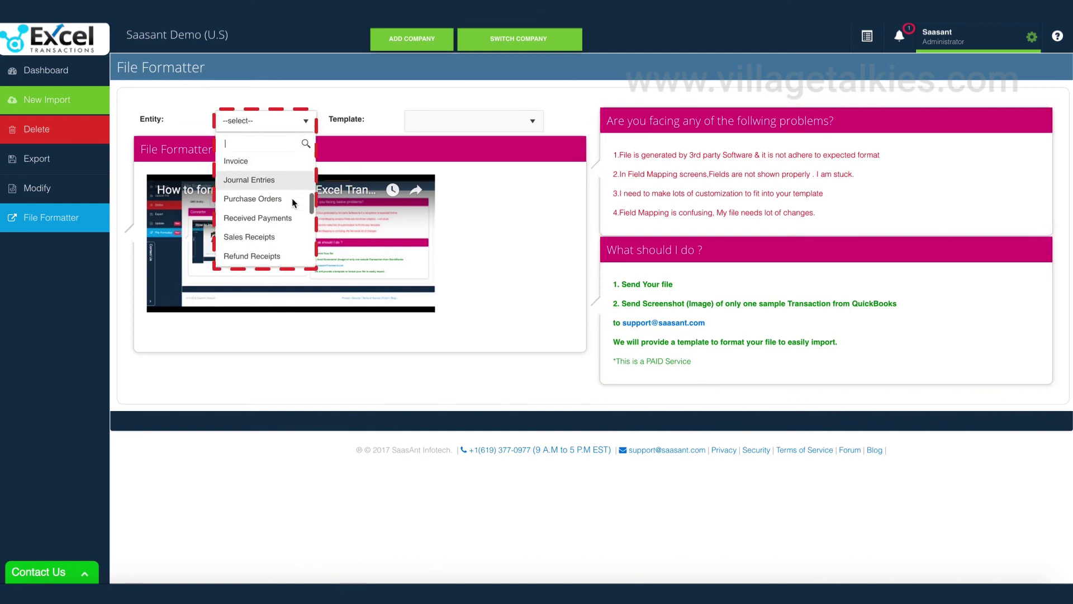
click(272, 236)
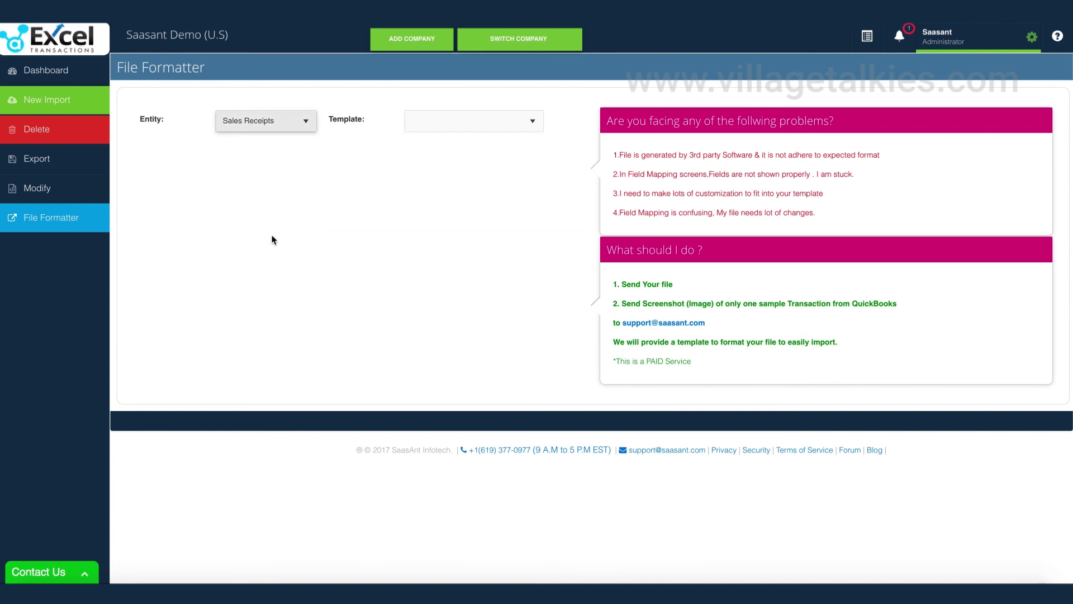
- Choose the SalesReceipt Converter template, upload Sales Tickets-1-1-2017.csv and select its csv sheet
click(493, 133)
click(475, 161)
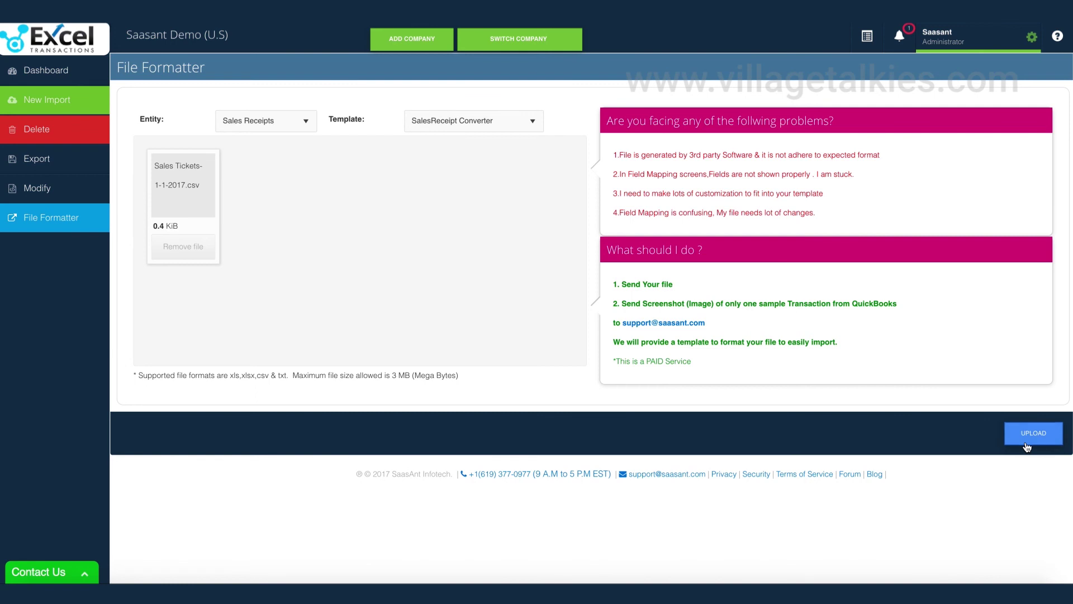
click(1027, 446)
click(347, 200)
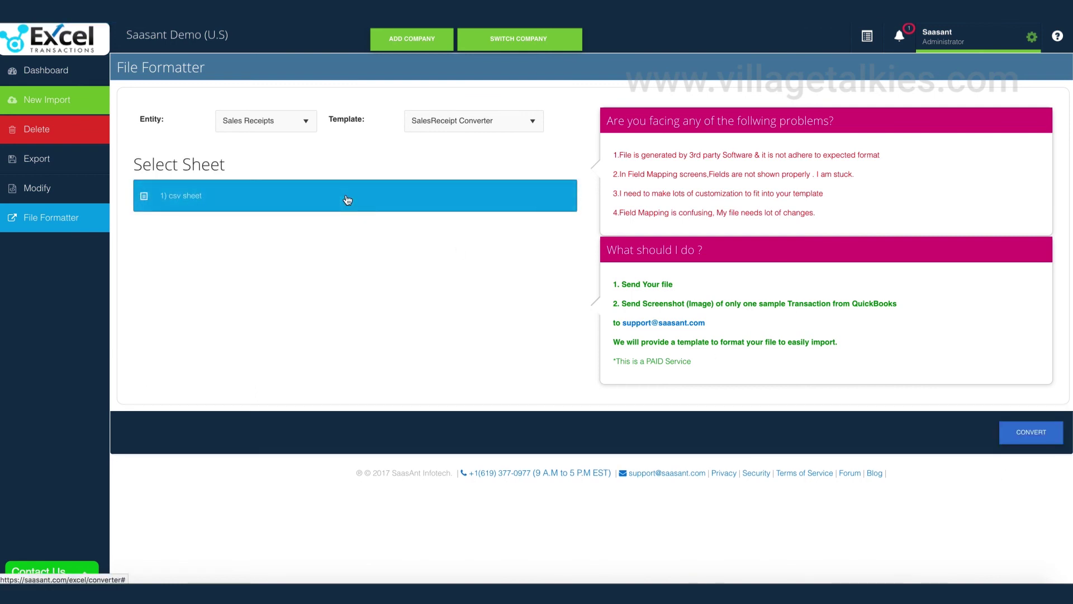
- Convert the sales tickets sheet, map its fields and review the four sales receipt rows
click(1013, 430)
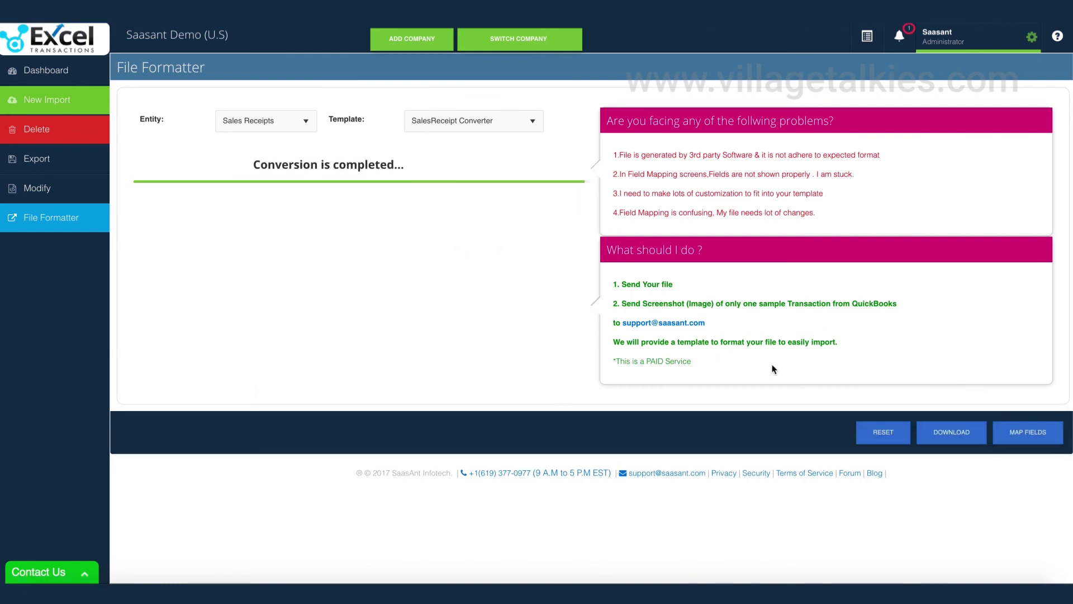
click(1028, 432)
scroll(827, 417, down, 10)
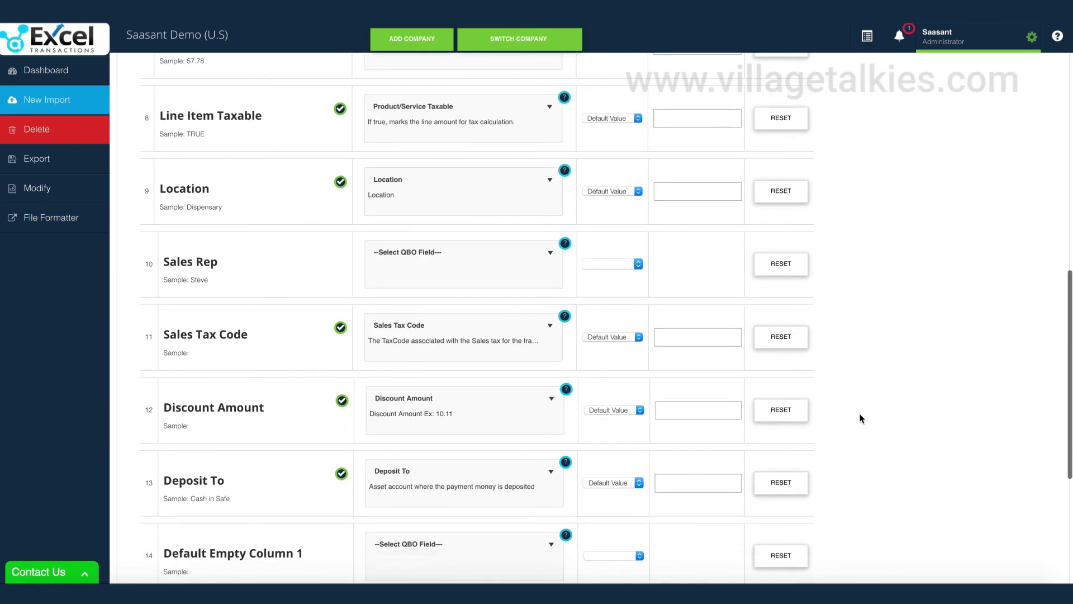
scroll(860, 418, down, 5)
click(911, 535)
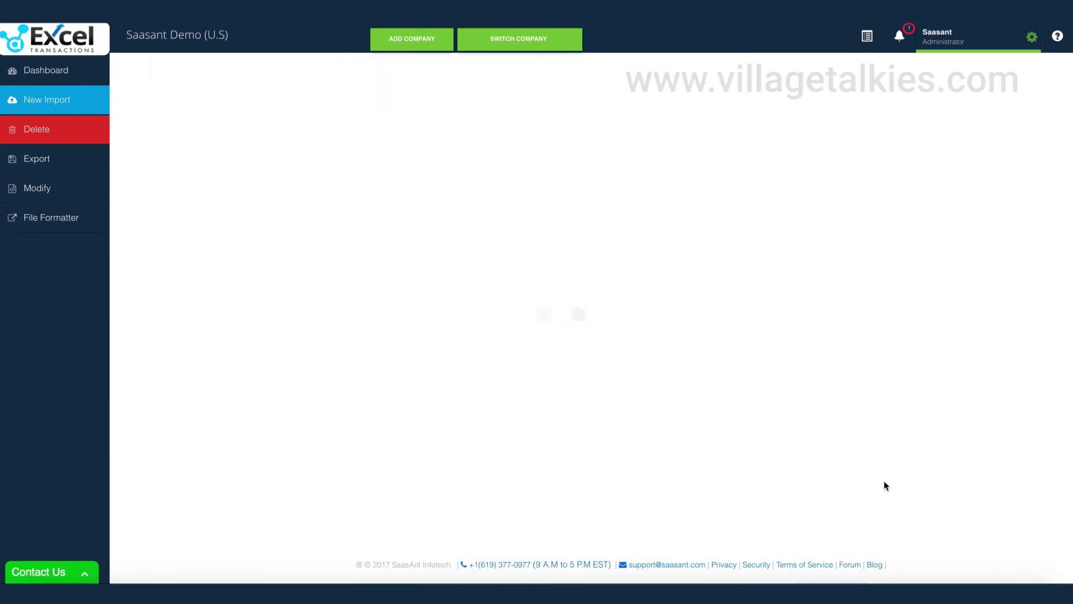
scroll(1014, 473, down, 2)
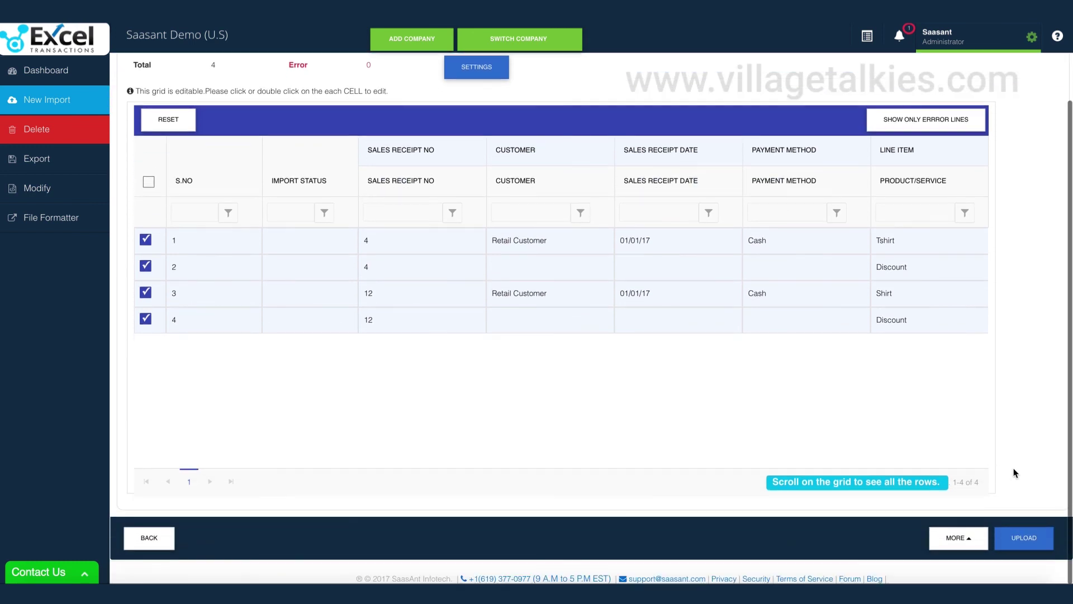